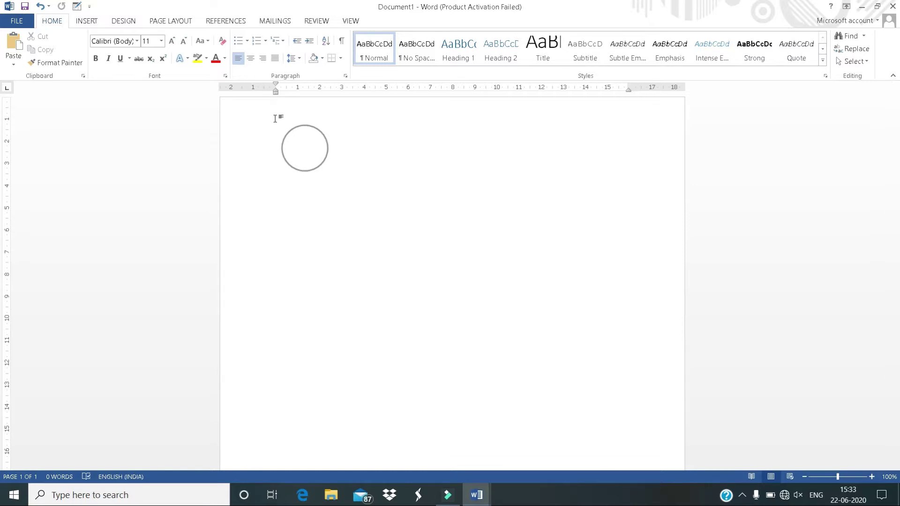
# - Generate the sample paragraphs at the top of the page with =rand()
pyautogui.write('=')
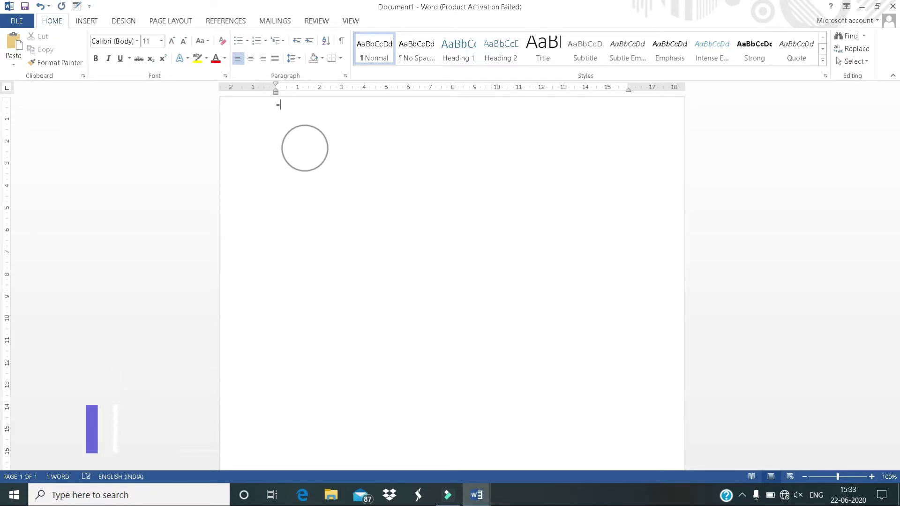
pyautogui.write('rand')
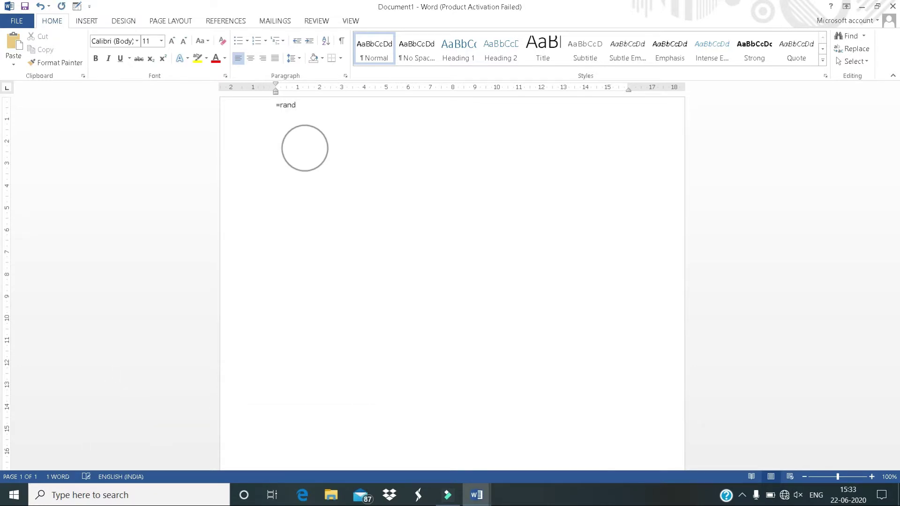
pyautogui.write('()')
pyautogui.press('Return')
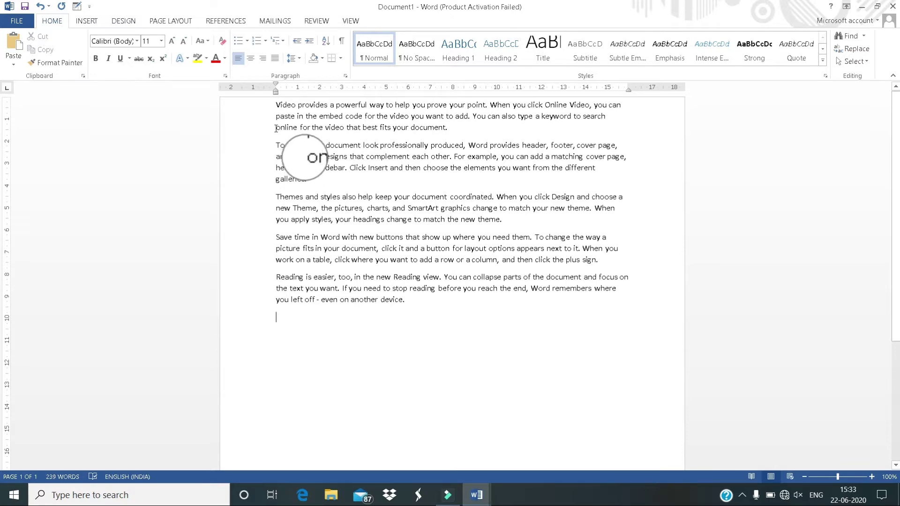
pyautogui.click(276, 128)
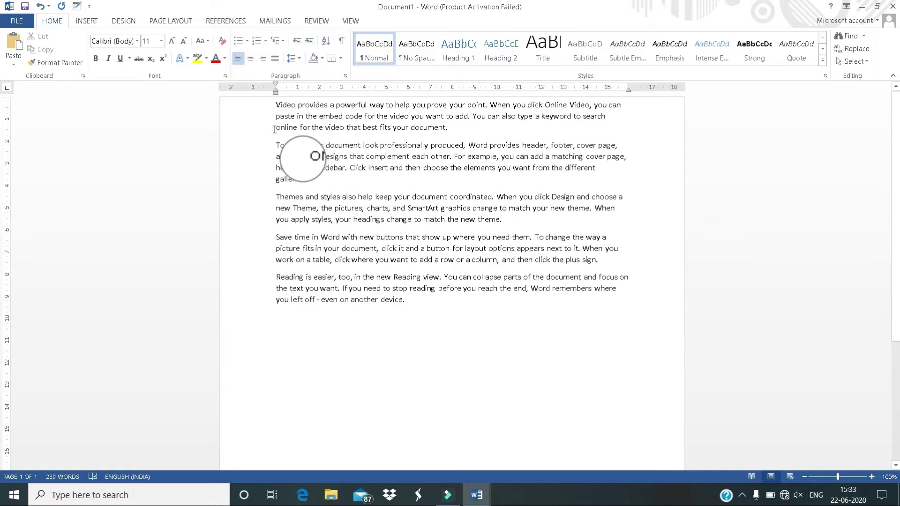
pyautogui.moveTo(276, 128); pyautogui.dragTo(333, 129)
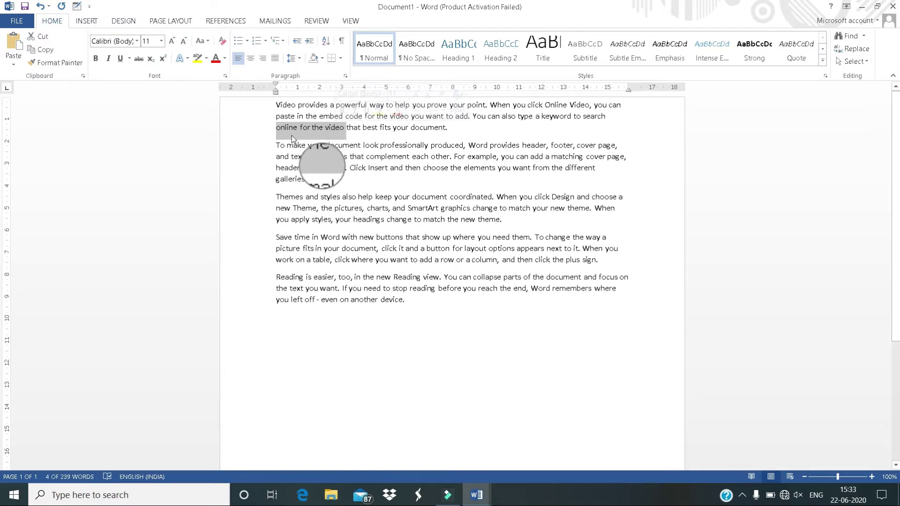
pyautogui.click(291, 136)
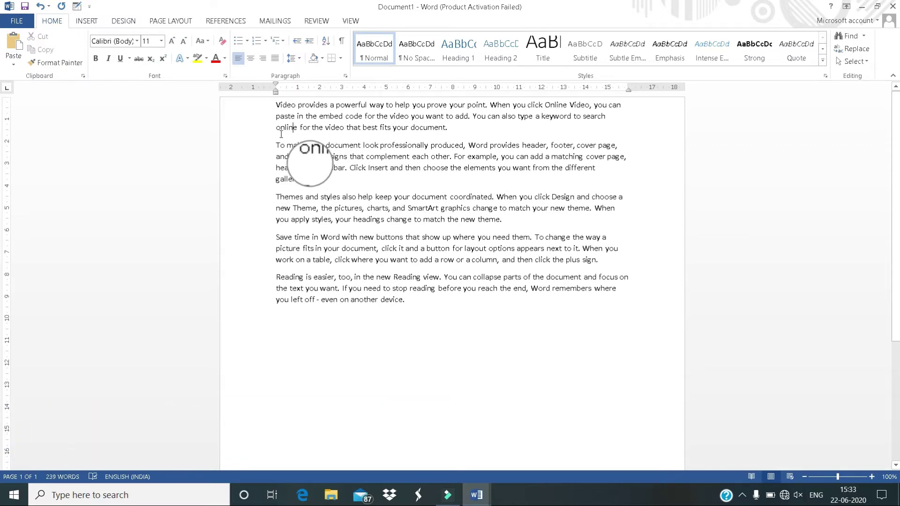
pyautogui.moveTo(274, 127); pyautogui.dragTo(445, 131)
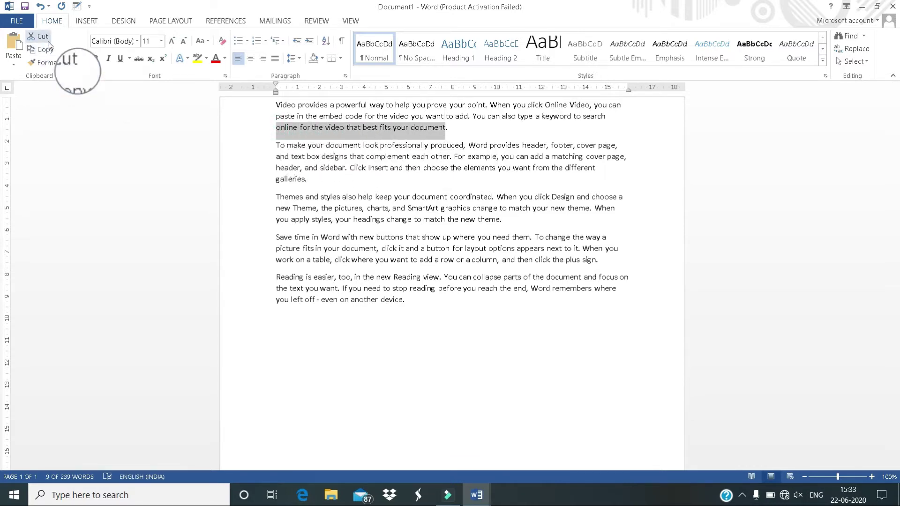
pyautogui.click(43, 36)
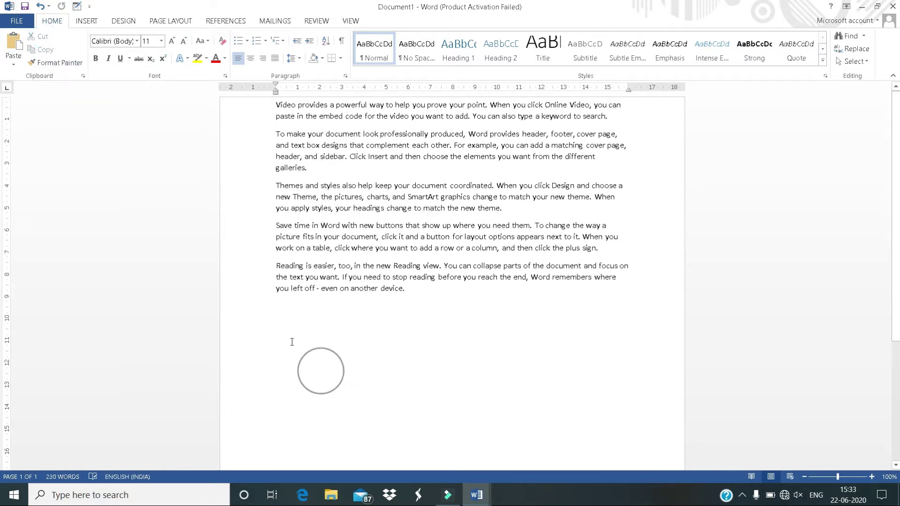
pyautogui.click(282, 324)
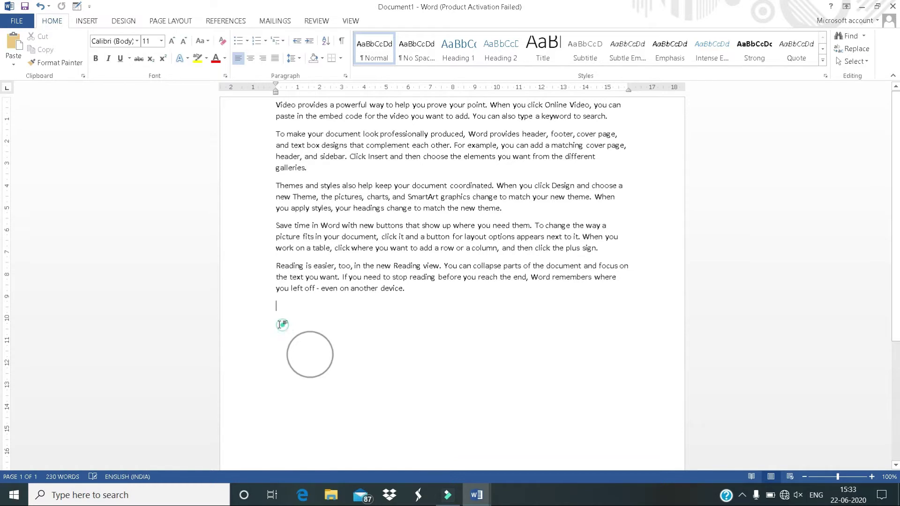
pyautogui.click(13, 46)
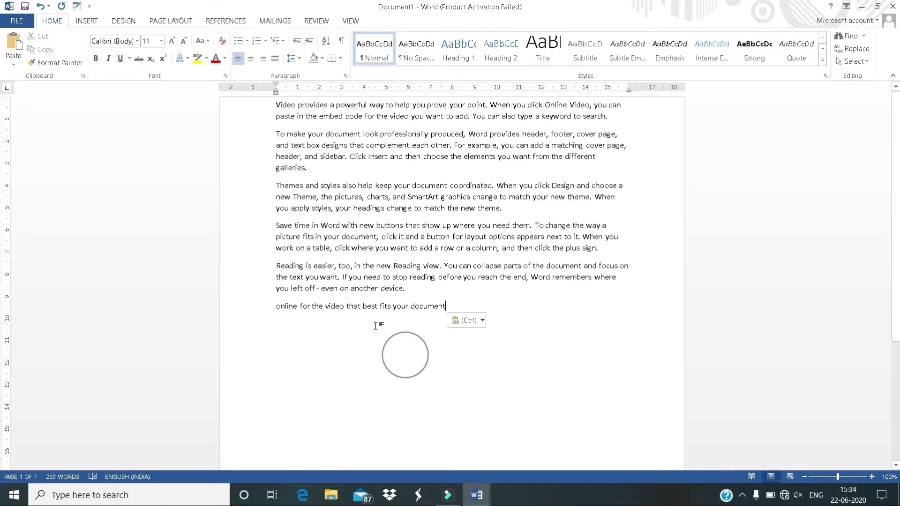
pyautogui.hotkey('ctrl', 'z')
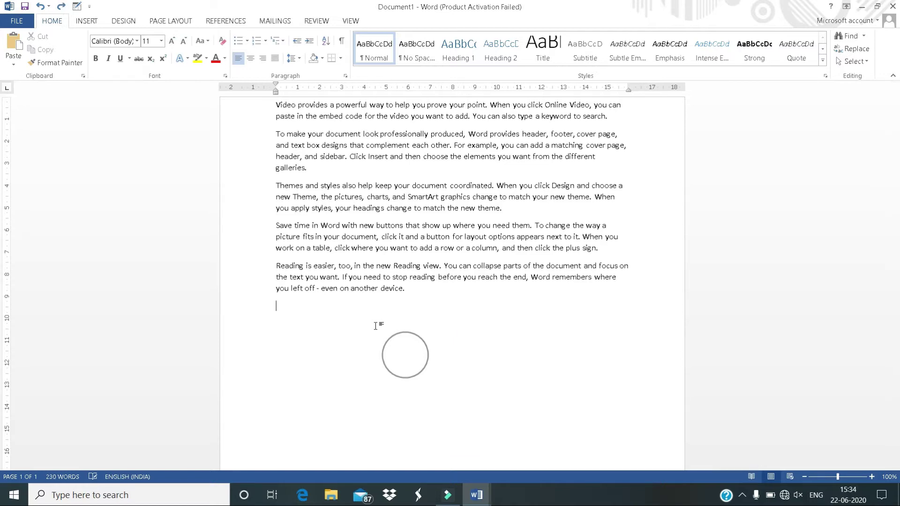
pyautogui.hotkey('ctrl', 'z')
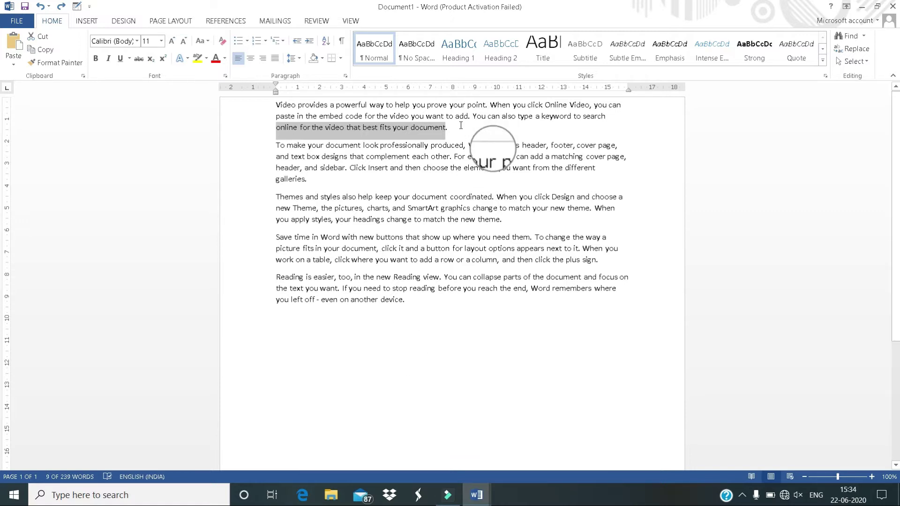
pyautogui.click(461, 126)
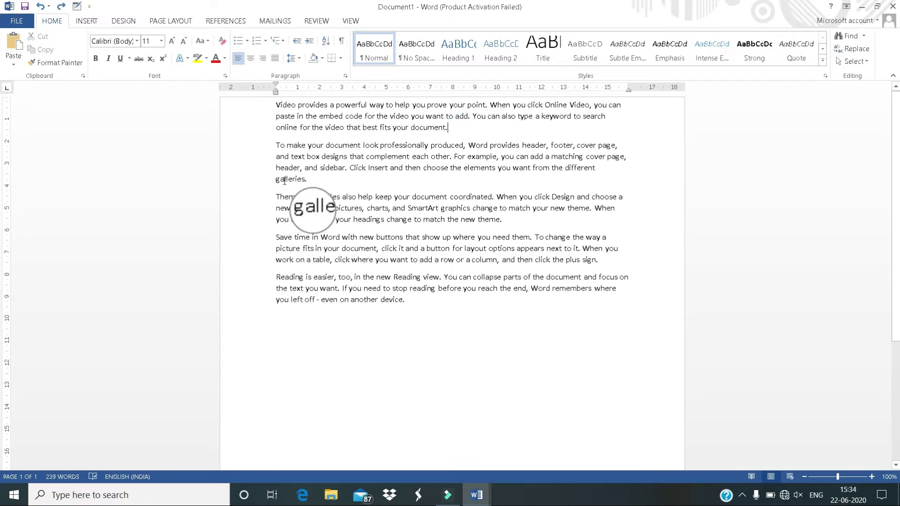
# - Copy 'galleries.' and paste it right after 'theme.' at the end of the third paragraph
pyautogui.moveTo(276, 181); pyautogui.dragTo(308, 184)
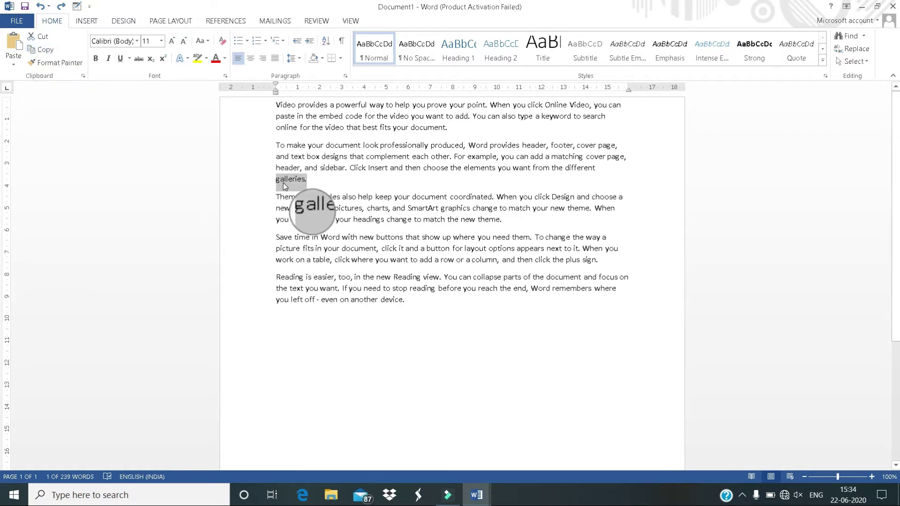
pyautogui.click(36, 51)
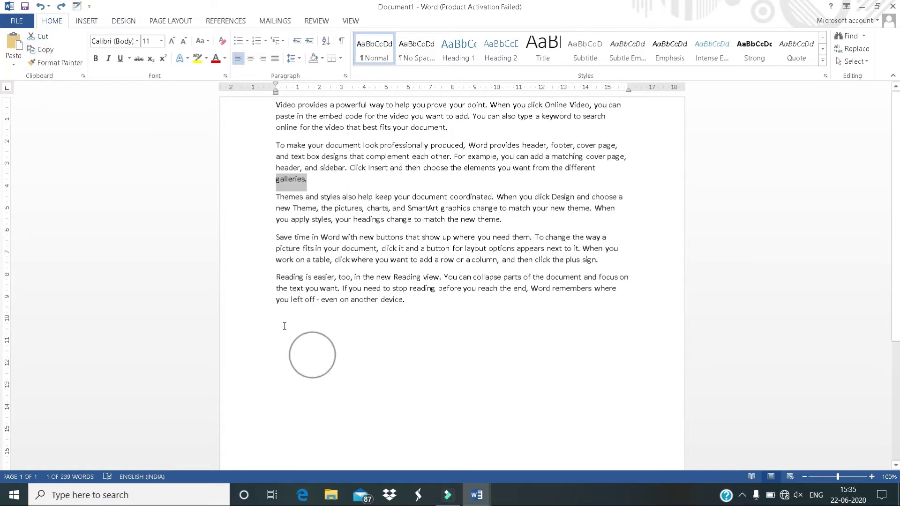
pyautogui.click(517, 219)
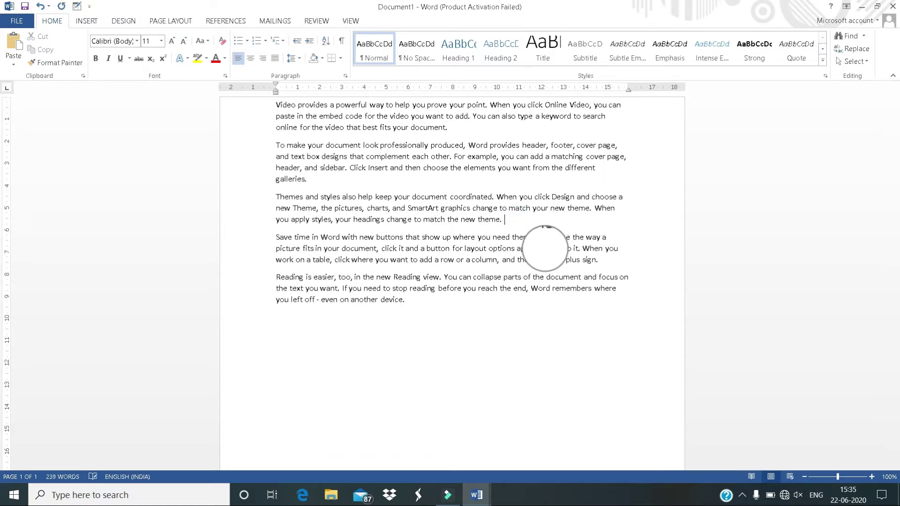
pyautogui.click(14, 45)
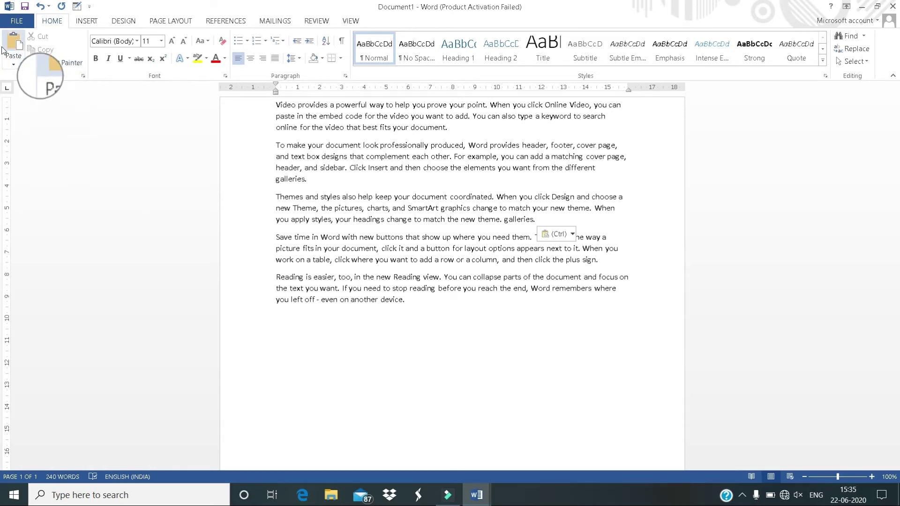
pyautogui.click(56, 64)
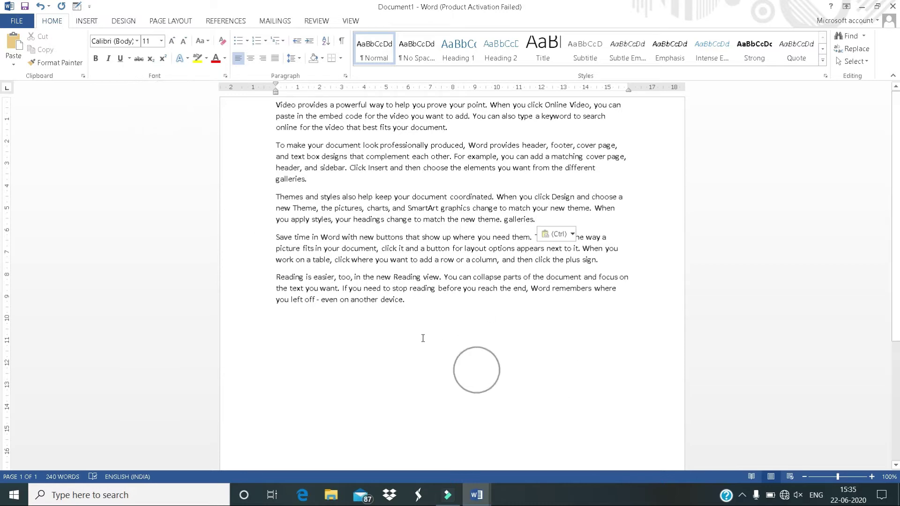
pyautogui.click(318, 344)
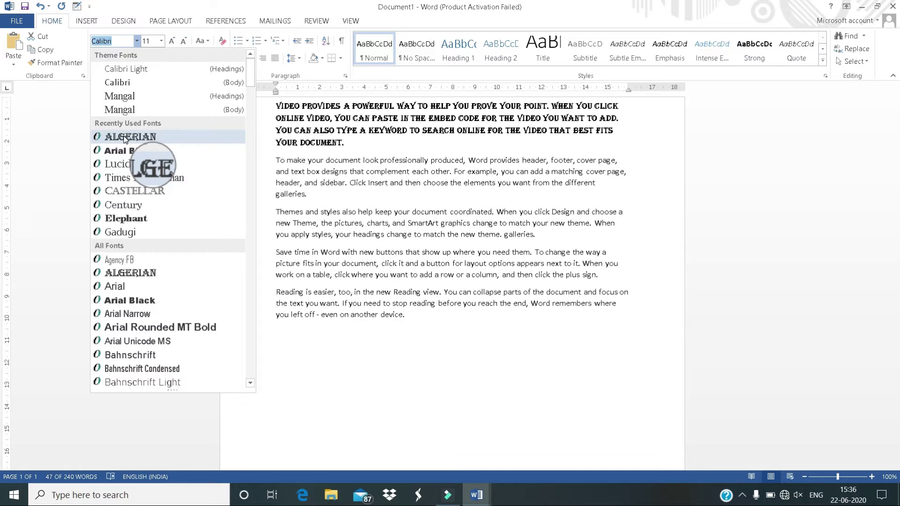
pyautogui.press('Down')
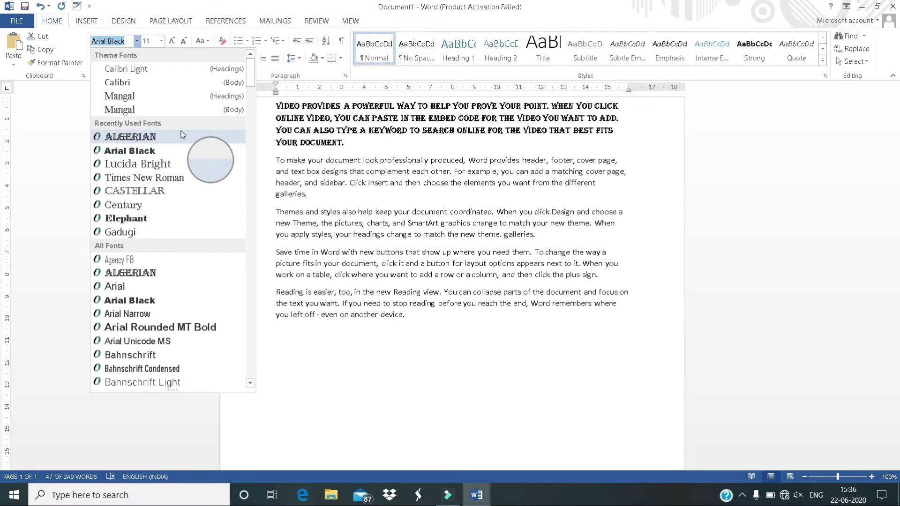
pyautogui.press('Down')
pyautogui.press('Down')
pyautogui.press('Down')
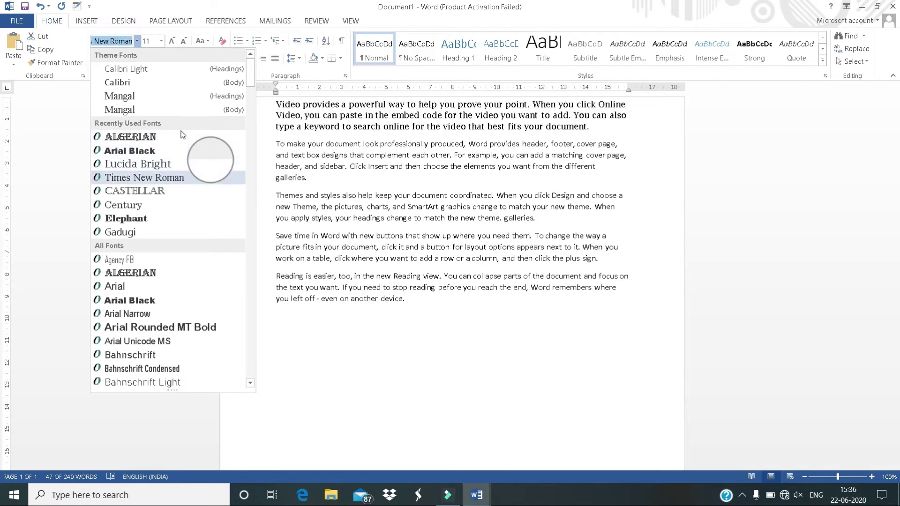
pyautogui.press('Down')
pyautogui.press('Down')
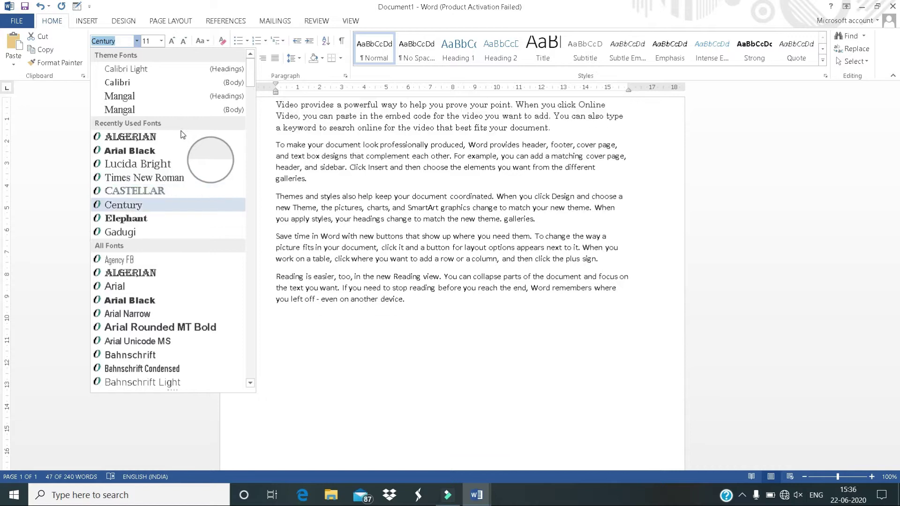
pyautogui.press('Down')
pyautogui.press('Down')
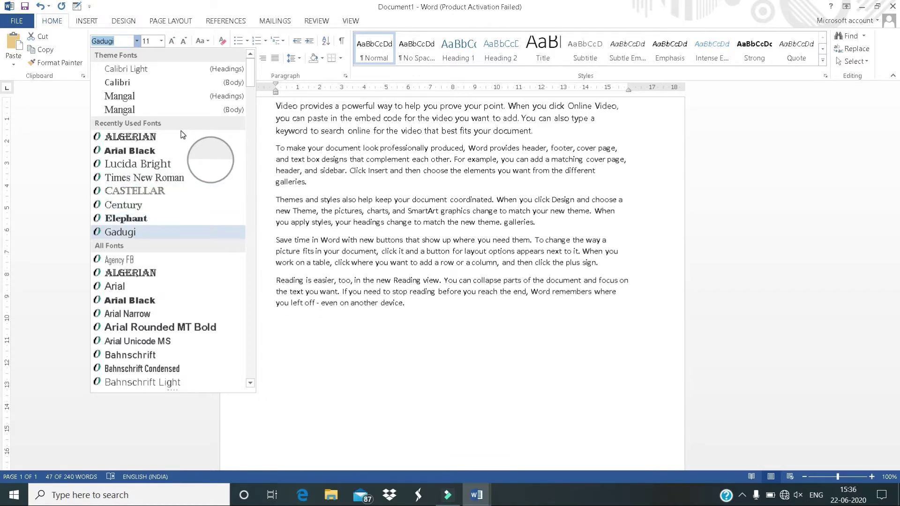
pyautogui.press('Down')
pyautogui.press('Down')
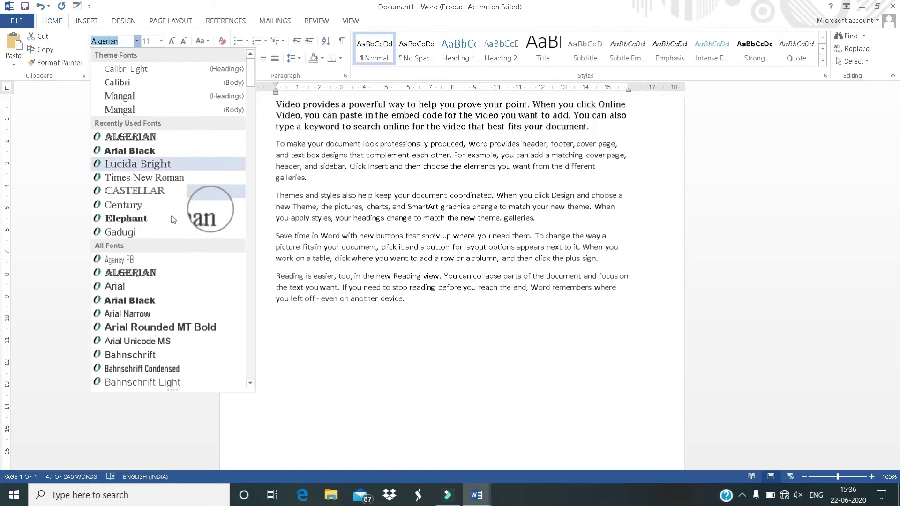
pyautogui.click(130, 273)
pyautogui.click(365, 145)
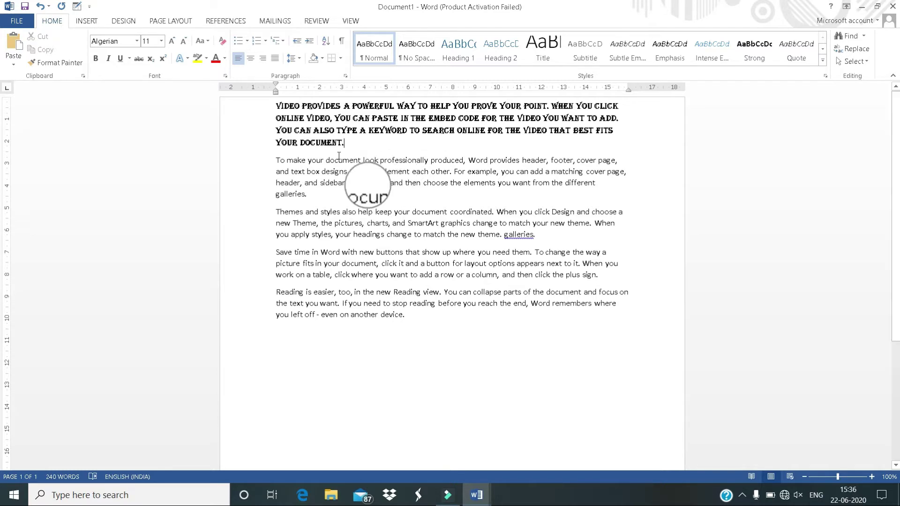
pyautogui.hotkey('ctrl', 'z')
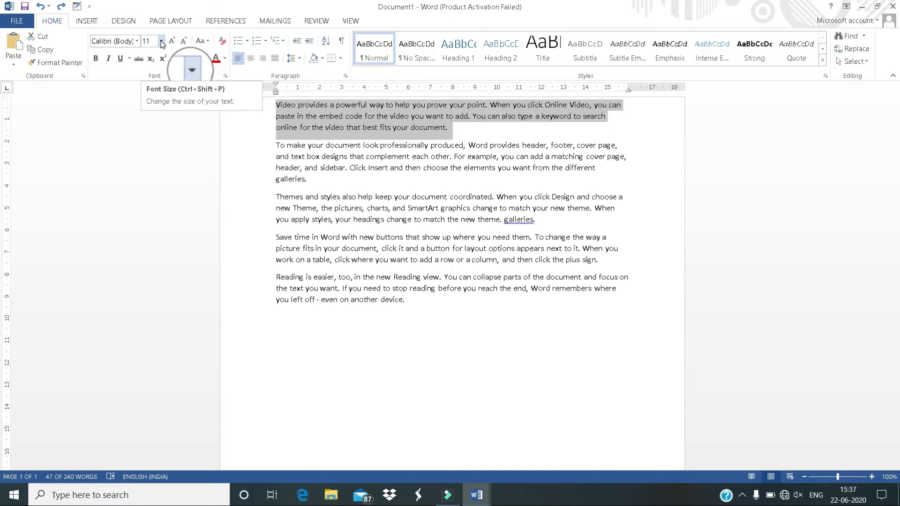
pyautogui.click(161, 42)
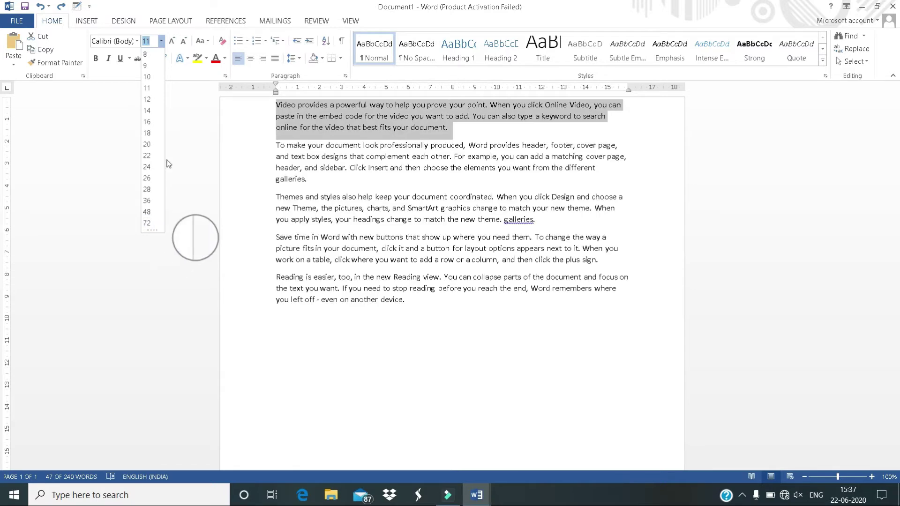
pyautogui.press('BackSpace')
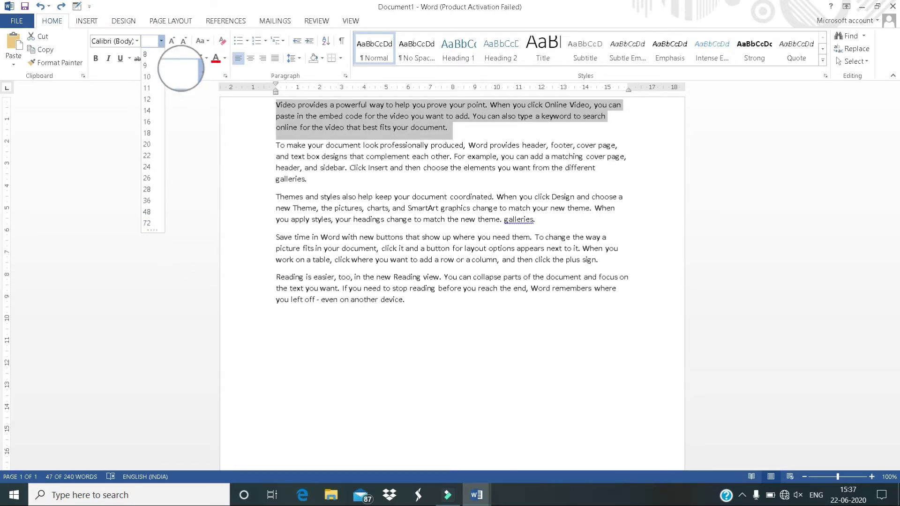
pyautogui.write('11')
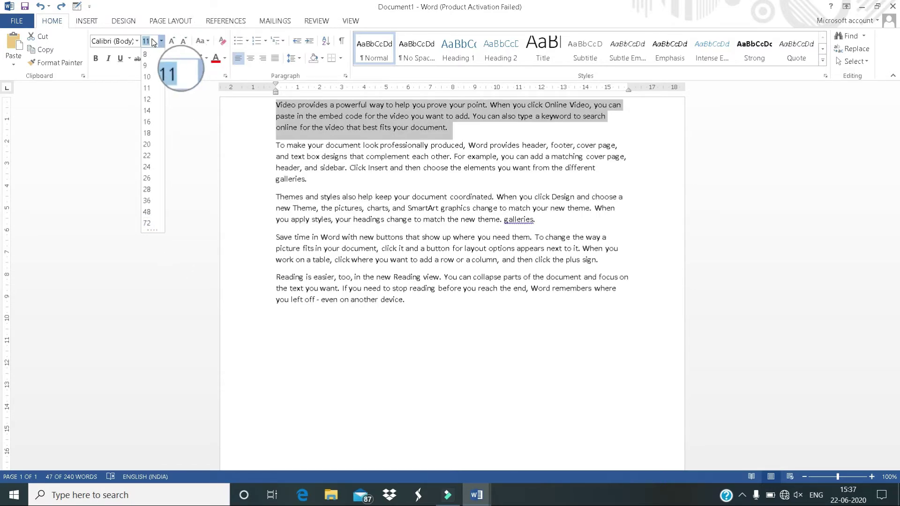
pyautogui.press('Right')
pyautogui.press('BackSpace')
pyautogui.write('13')
pyautogui.press('Return')
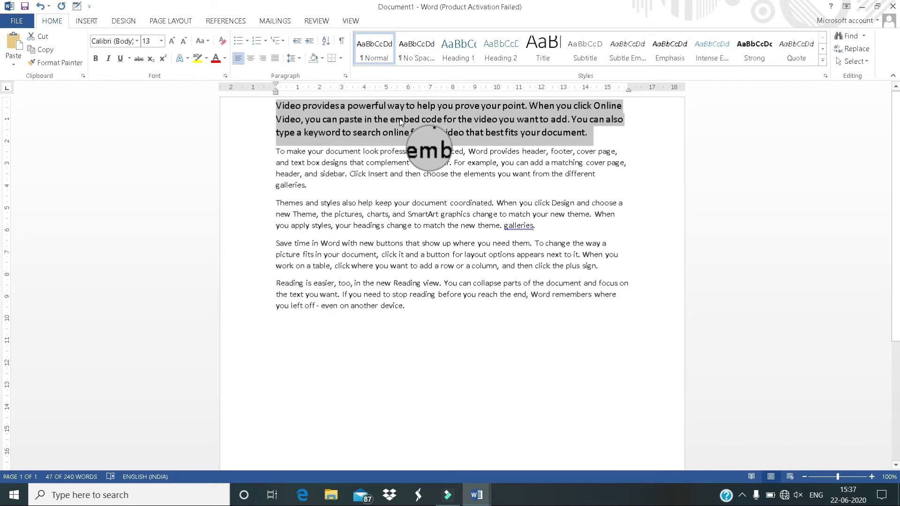
pyautogui.click(161, 41)
pyautogui.click(147, 89)
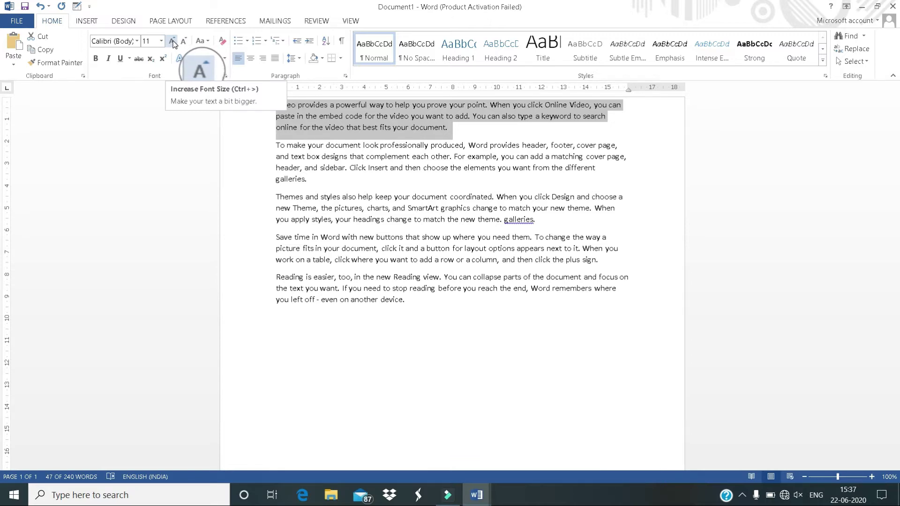
pyautogui.click(173, 41)
pyautogui.click(172, 41)
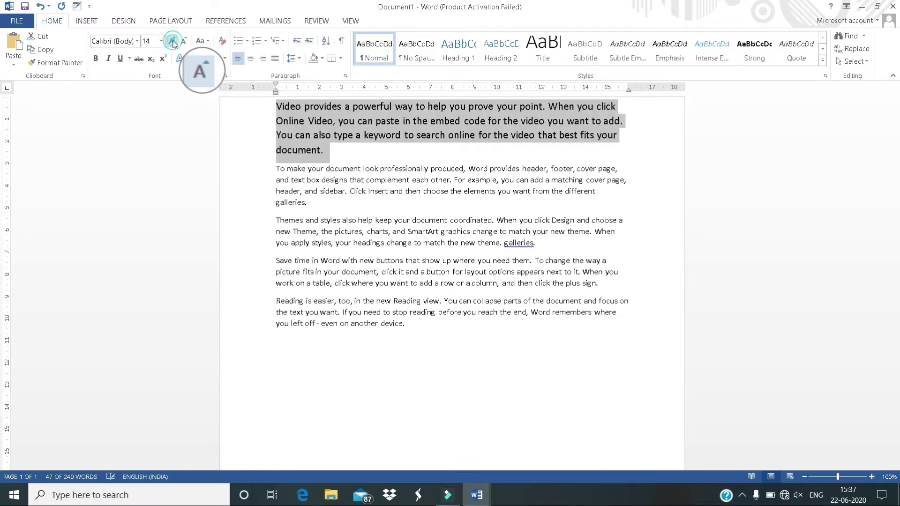
pyautogui.click(172, 41)
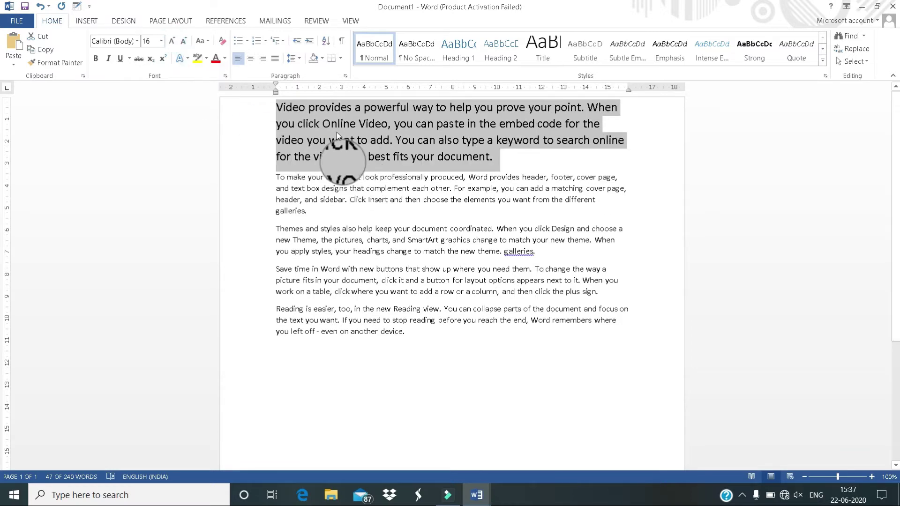
pyautogui.click(172, 41)
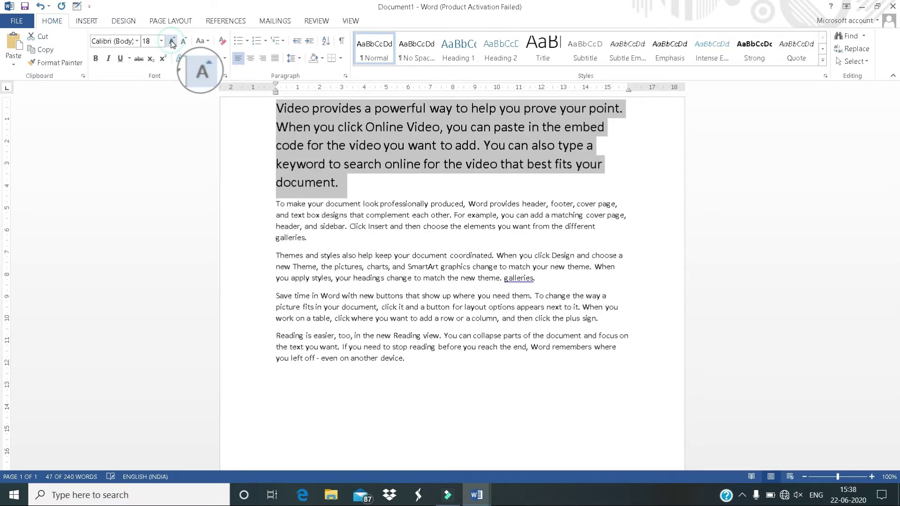
pyautogui.click(172, 41)
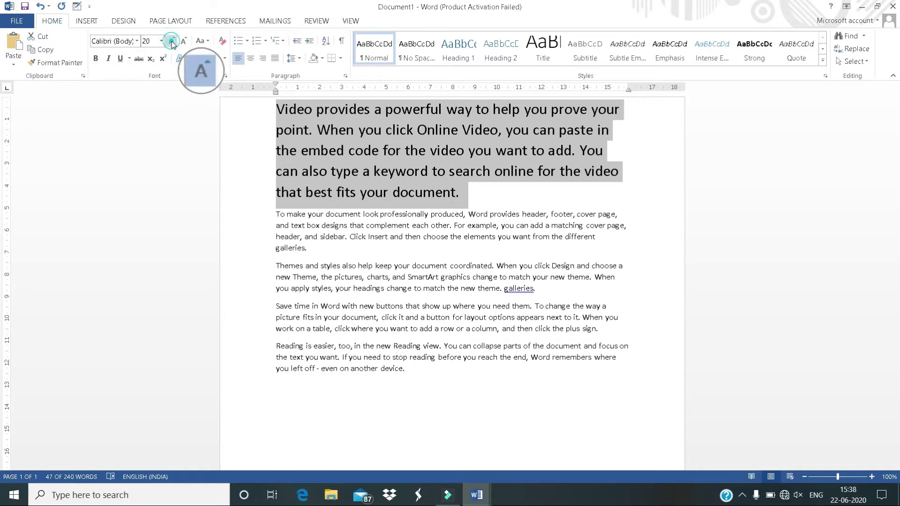
pyautogui.click(172, 42)
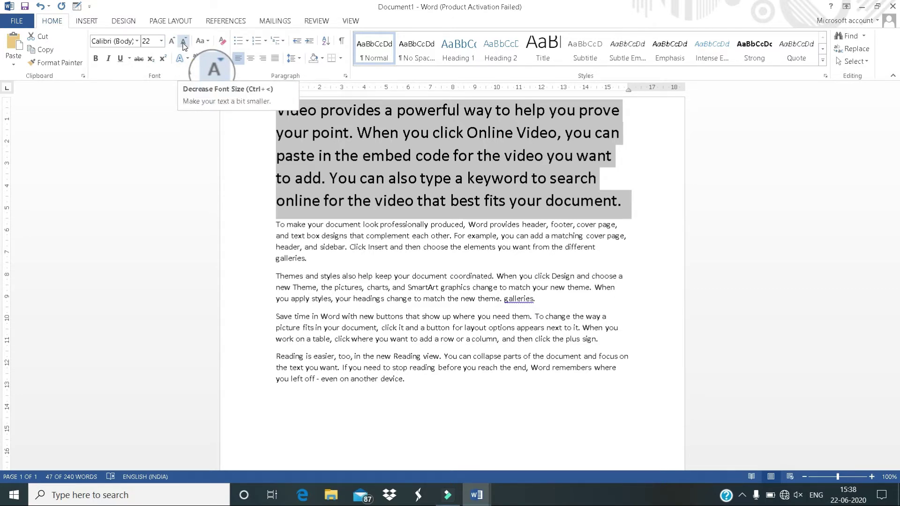
pyautogui.click(183, 43)
pyautogui.click(183, 42)
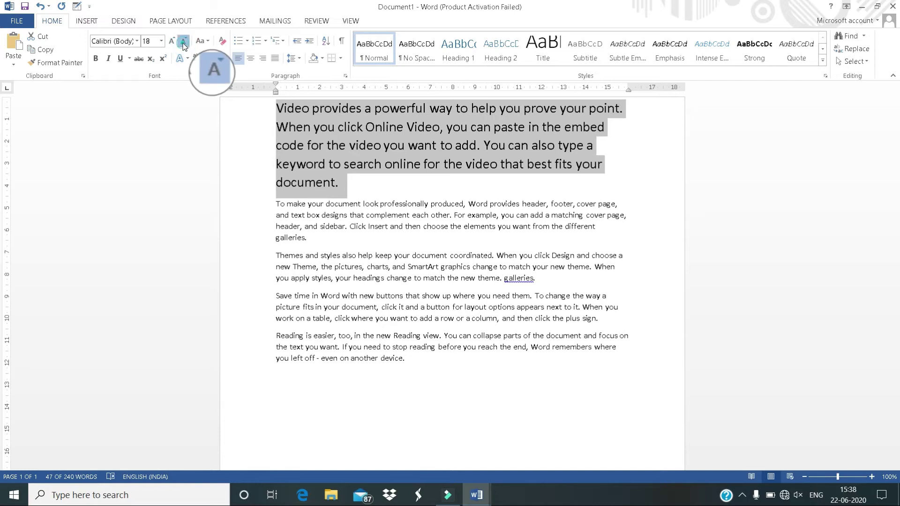
pyautogui.click(183, 42)
pyautogui.click(183, 43)
pyautogui.click(183, 42)
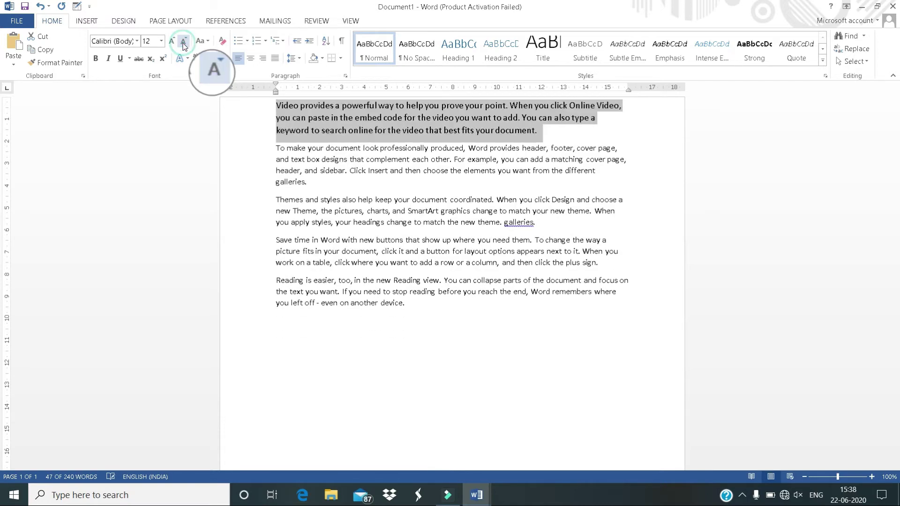
pyautogui.click(183, 42)
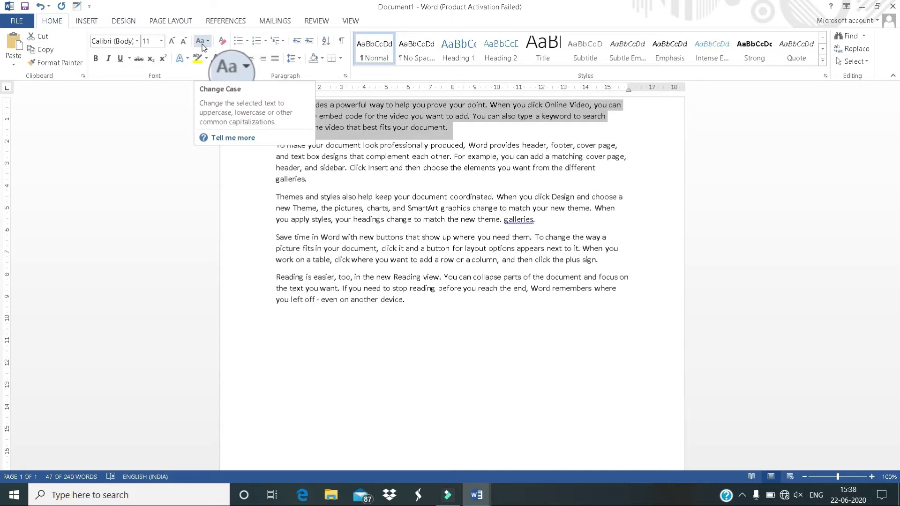
pyautogui.click(203, 45)
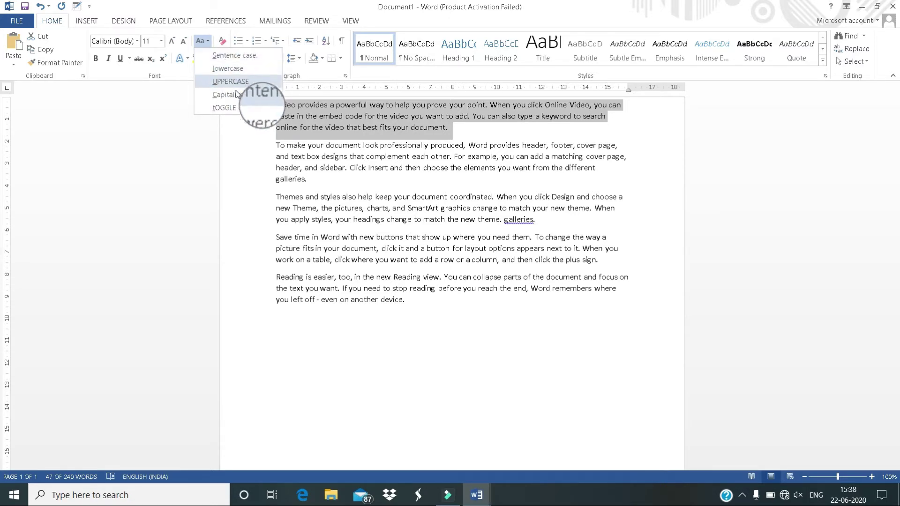
pyautogui.press('Escape')
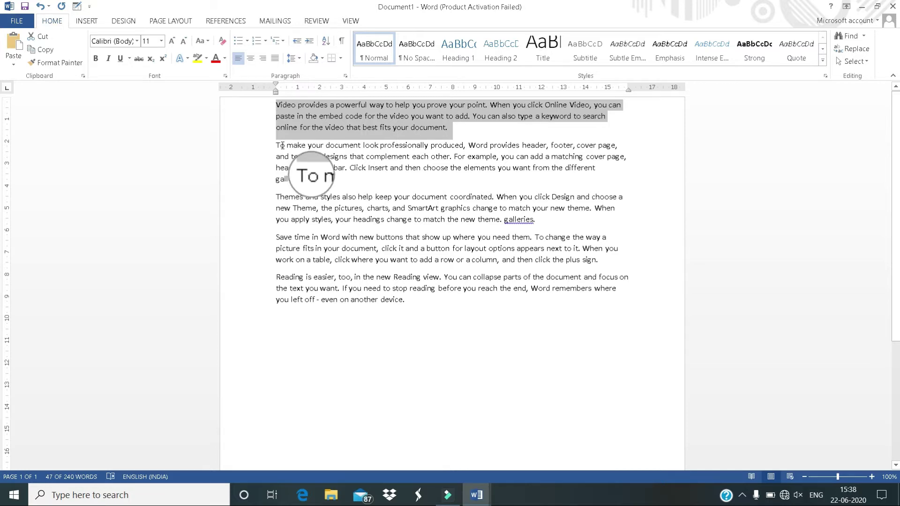
pyautogui.click(281, 147)
pyautogui.press('BackSpace')
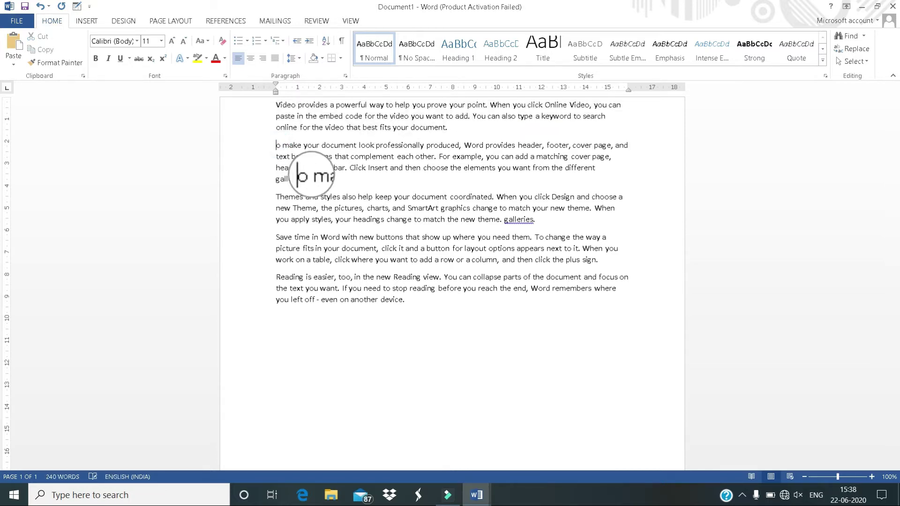
pyautogui.write('t')
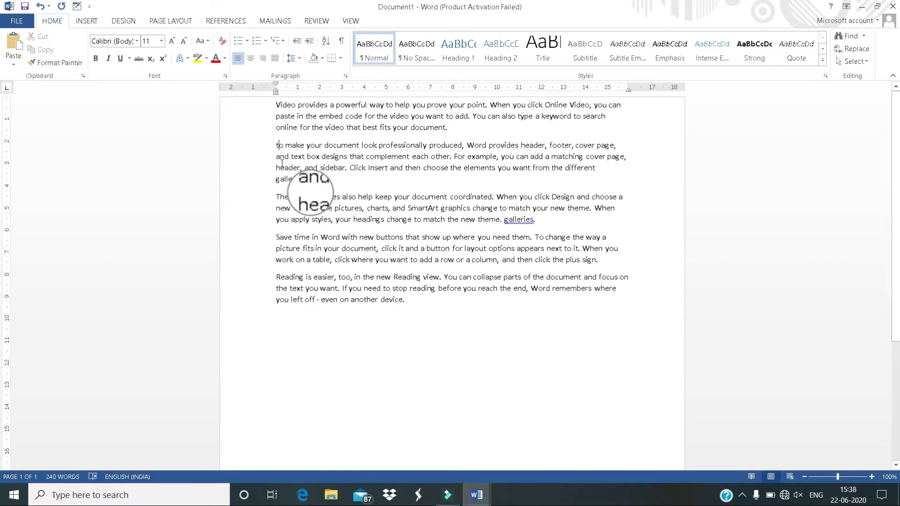
pyautogui.moveTo(276, 145); pyautogui.dragTo(311, 180)
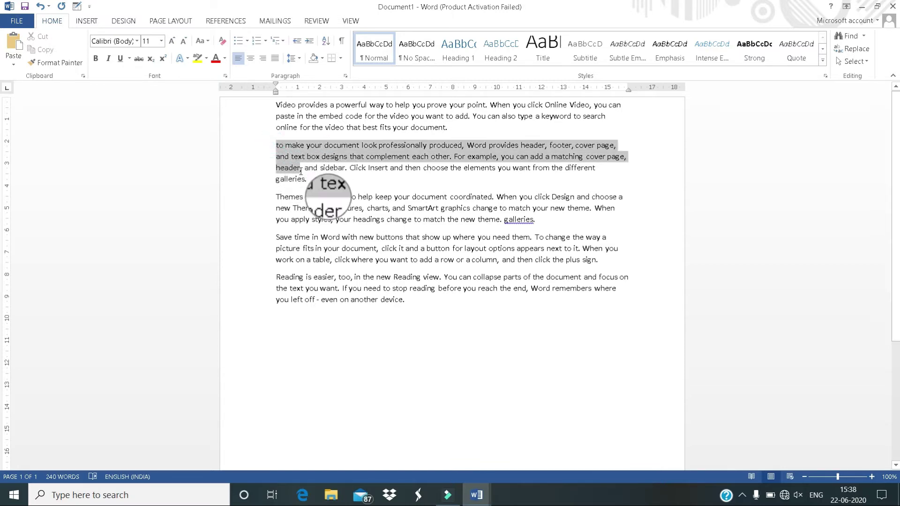
pyautogui.click(202, 40)
pyautogui.click(220, 55)
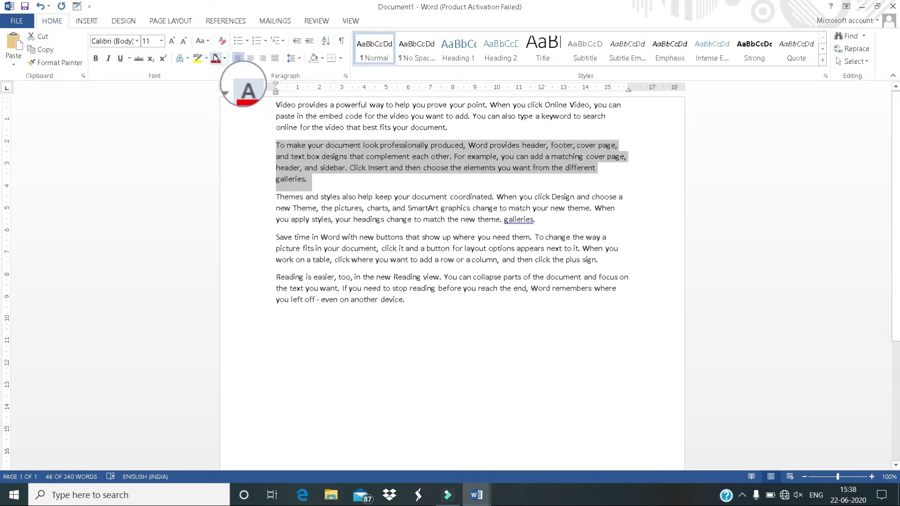
pyautogui.click(277, 147)
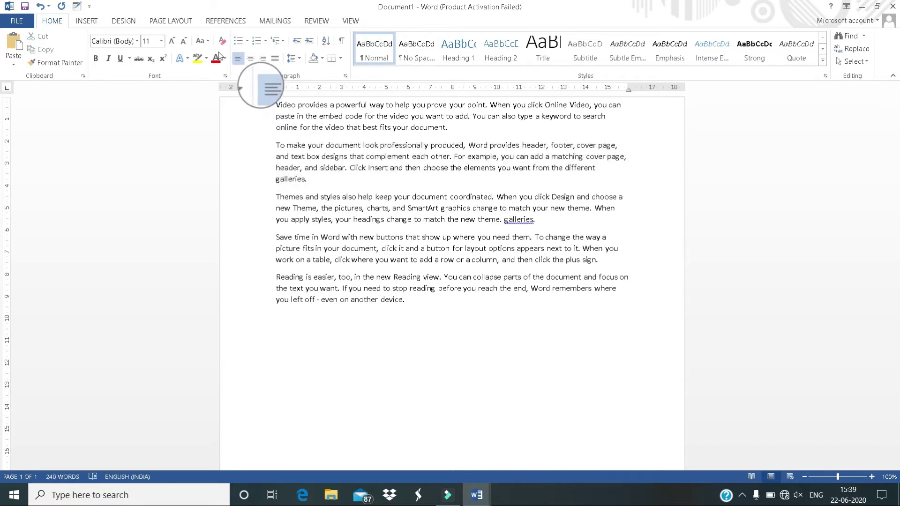
pyautogui.click(208, 41)
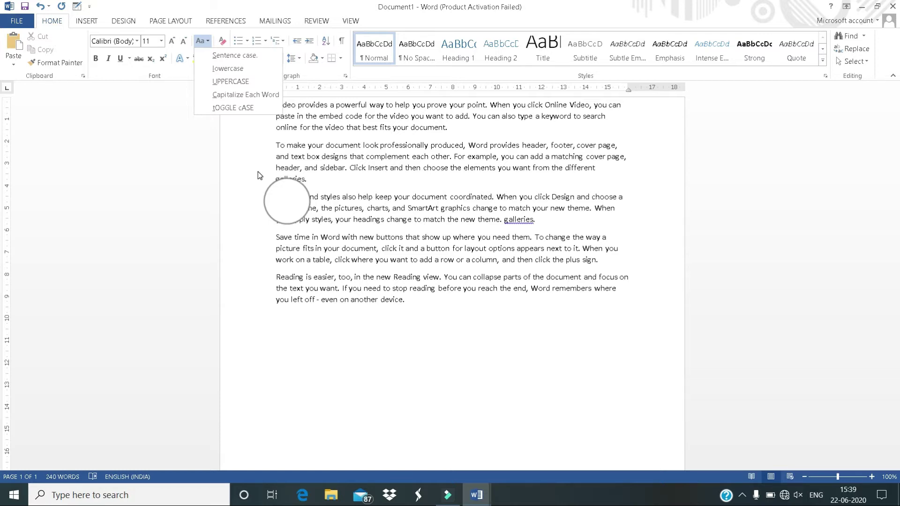
pyautogui.click(258, 171)
# - Change all the document text to UPPERCASE with Change Case
pyautogui.moveTo(277, 105); pyautogui.dragTo(409, 306)
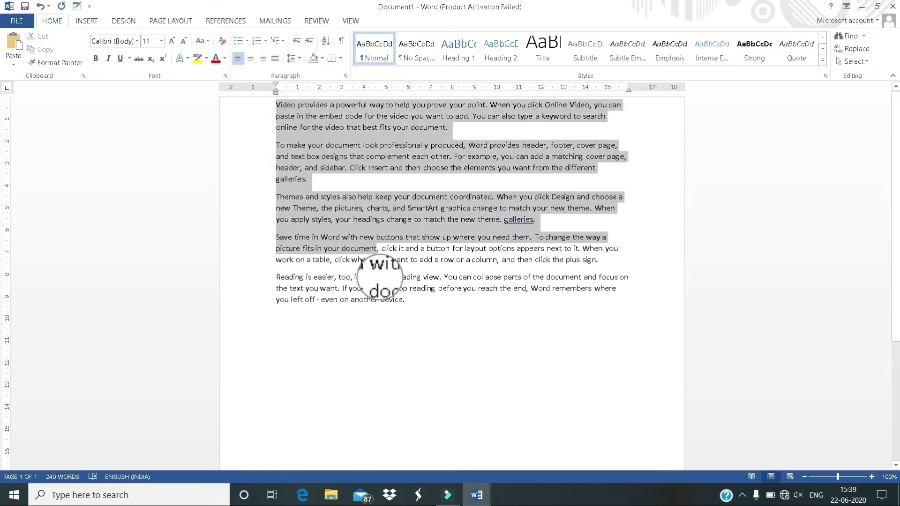
pyautogui.click(201, 41)
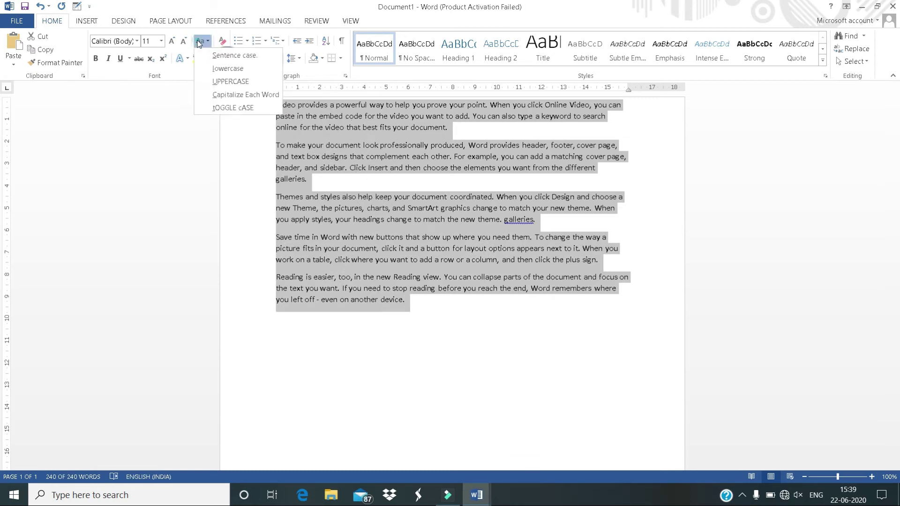
pyautogui.click(220, 80)
pyautogui.click(342, 233)
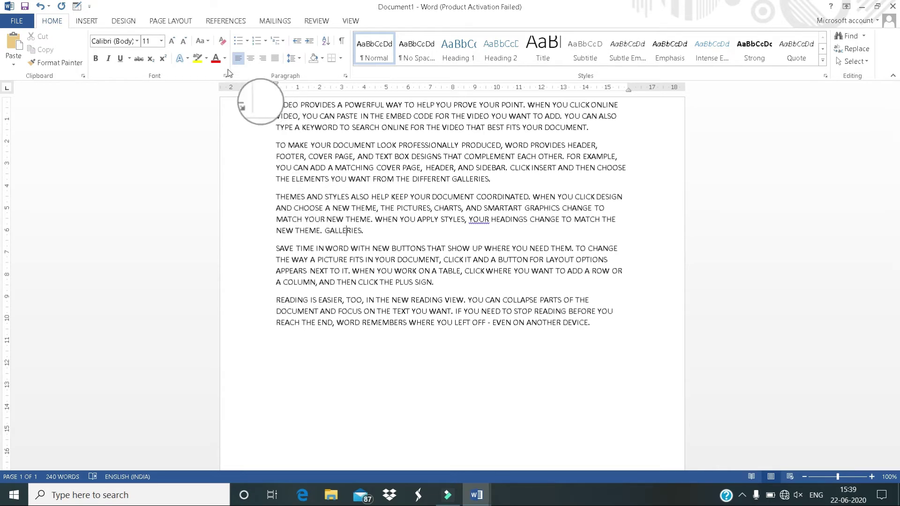
pyautogui.click(208, 41)
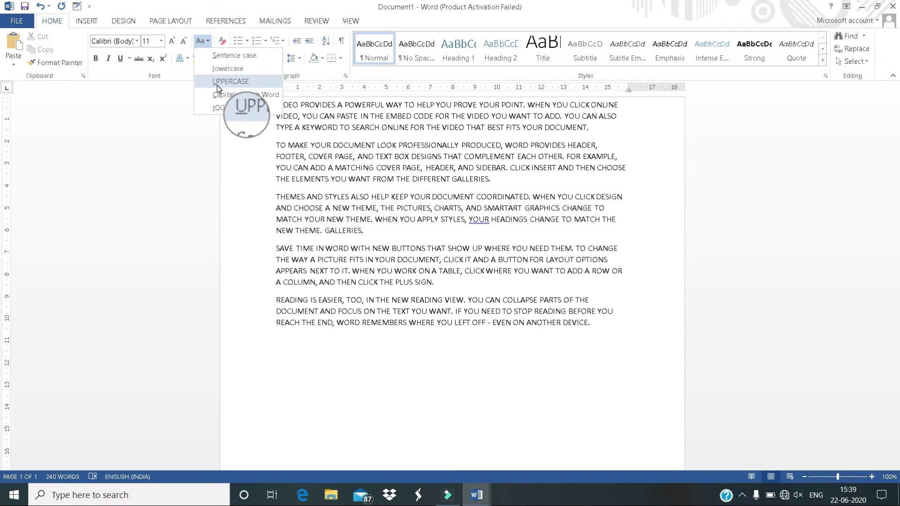
# - Change all the document text to lowercase
pyautogui.moveTo(271, 104); pyautogui.dragTo(599, 345)
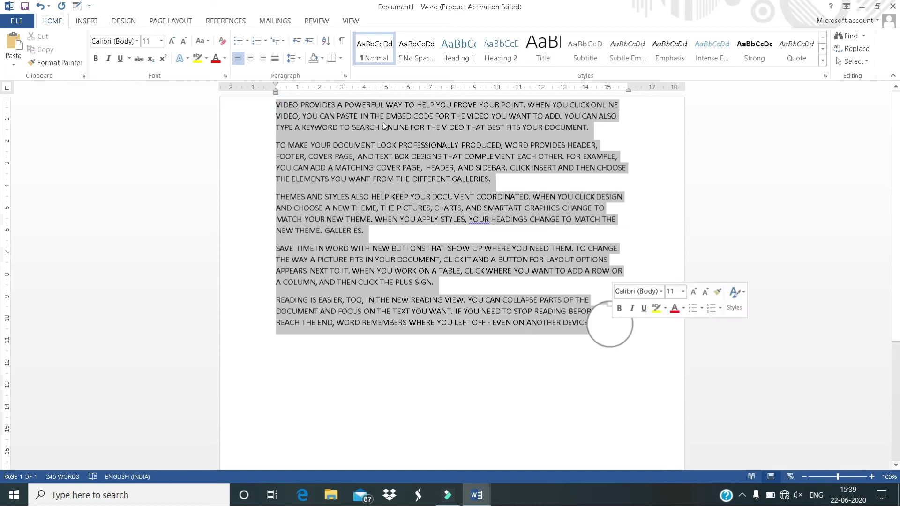
pyautogui.click(200, 41)
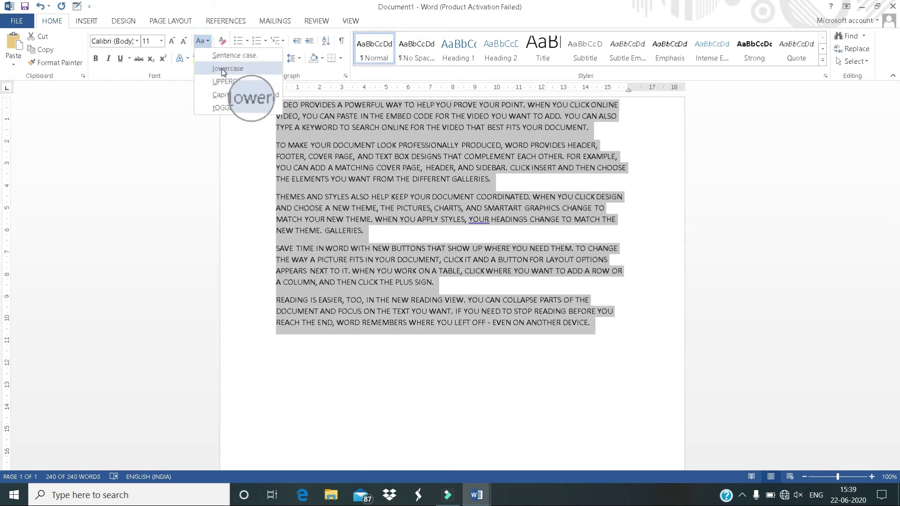
pyautogui.click(220, 63)
pyautogui.click(375, 203)
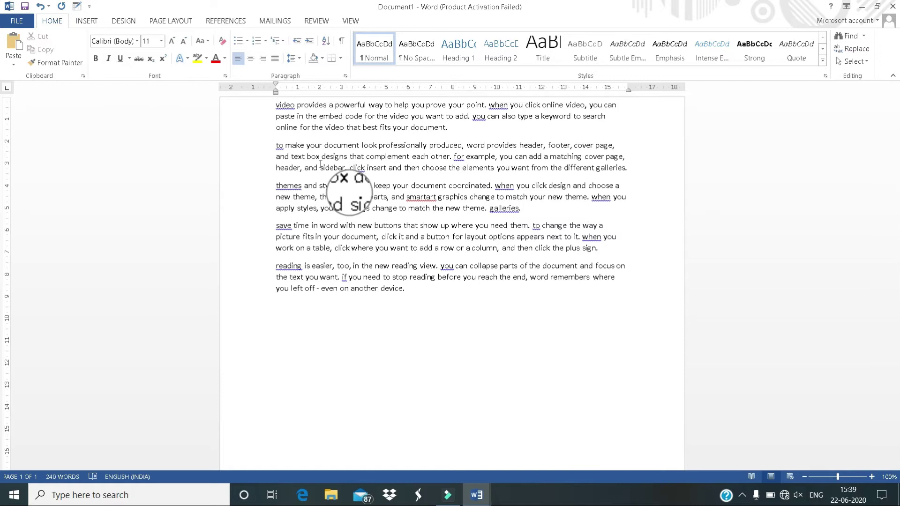
# - Cycle the whole document back to sentence case with Shift+F3
pyautogui.hotkey('ctrl', 'a')
pyautogui.hotkey('shift', 'F3')
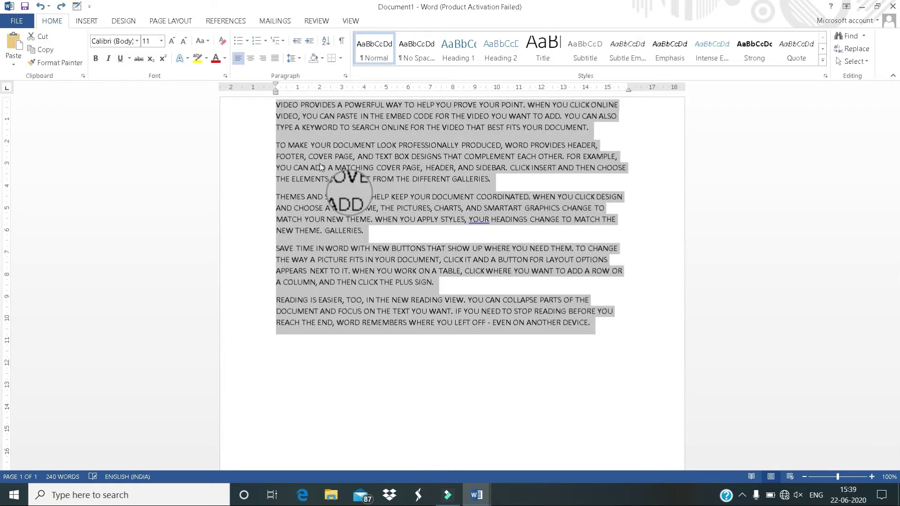
pyautogui.hotkey('shift', 'F3')
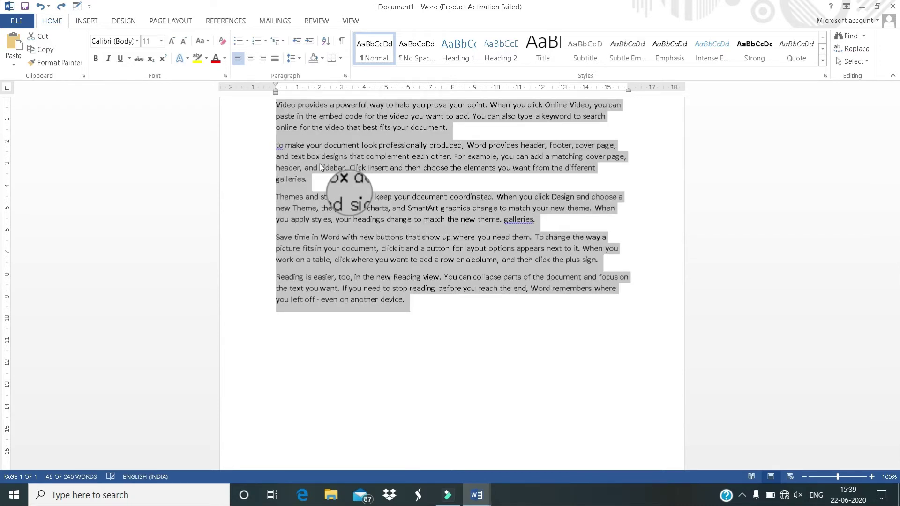
pyautogui.click(320, 167)
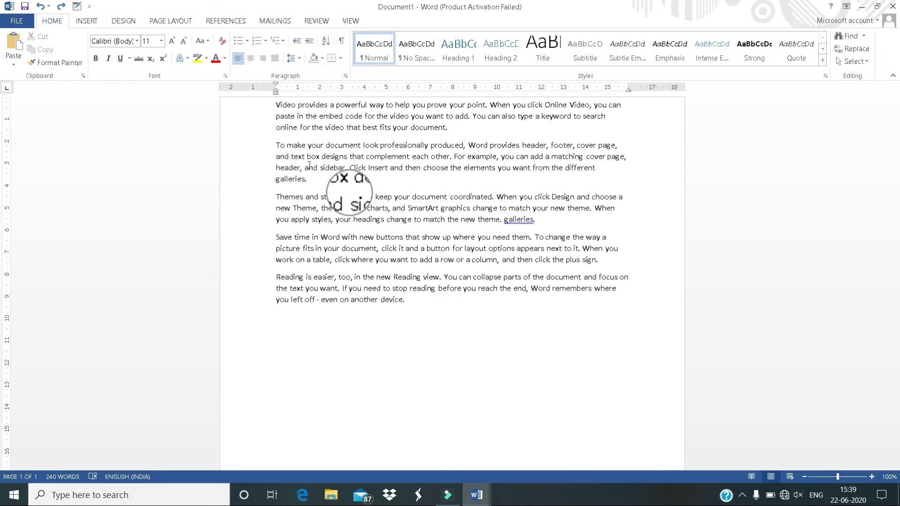
pyautogui.click(201, 41)
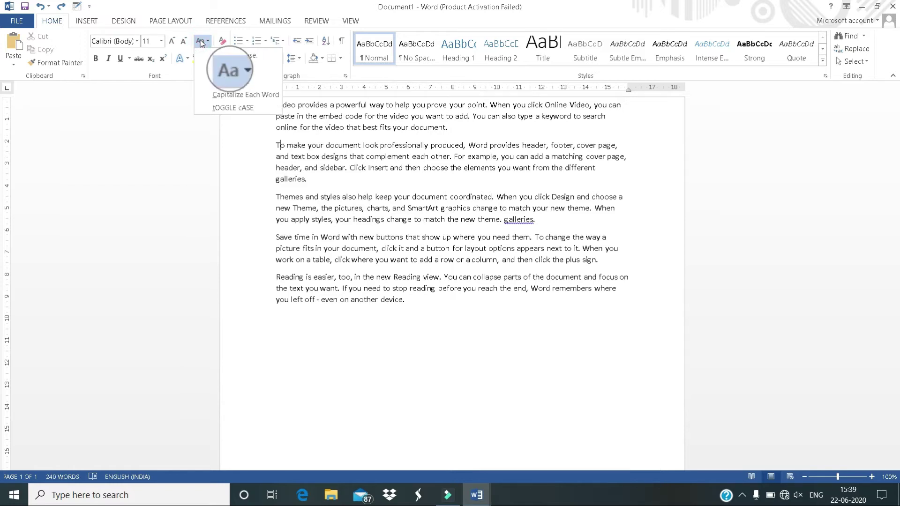
# - Apply Capitalize Each Word to the line 'Themes and styles also help keep your document coordinated.'
pyautogui.click(272, 199)
pyautogui.moveTo(275, 197); pyautogui.dragTo(624, 203)
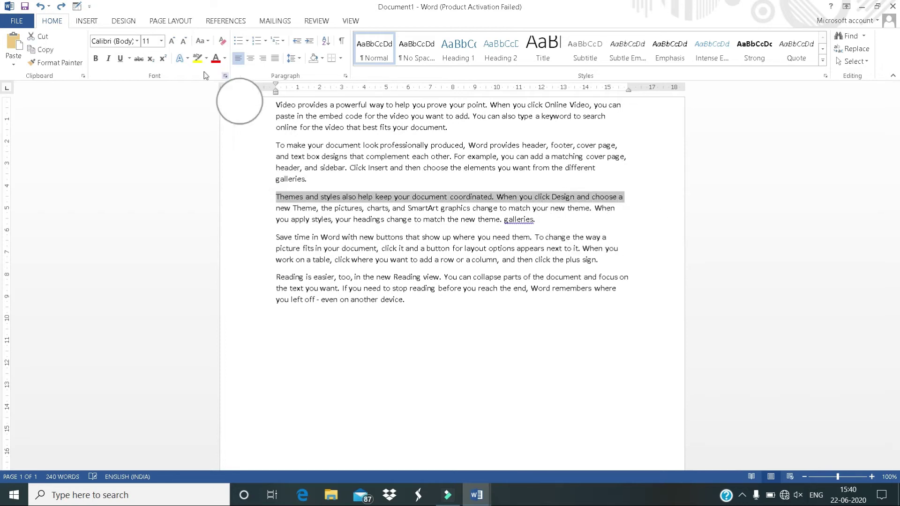
pyautogui.click(202, 41)
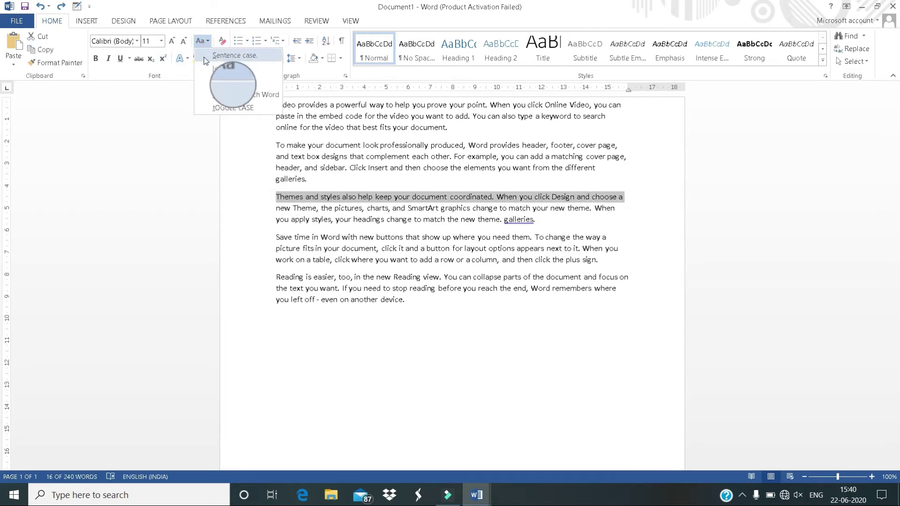
pyautogui.click(219, 94)
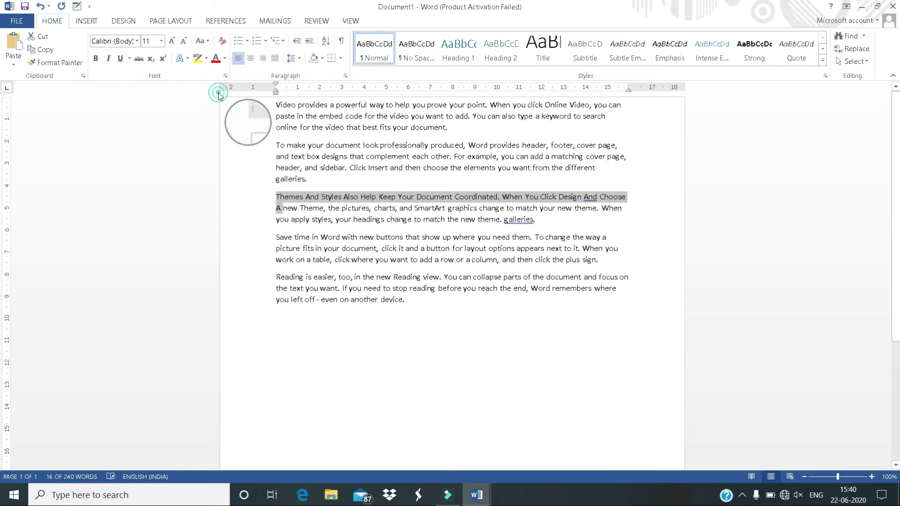
pyautogui.click(303, 206)
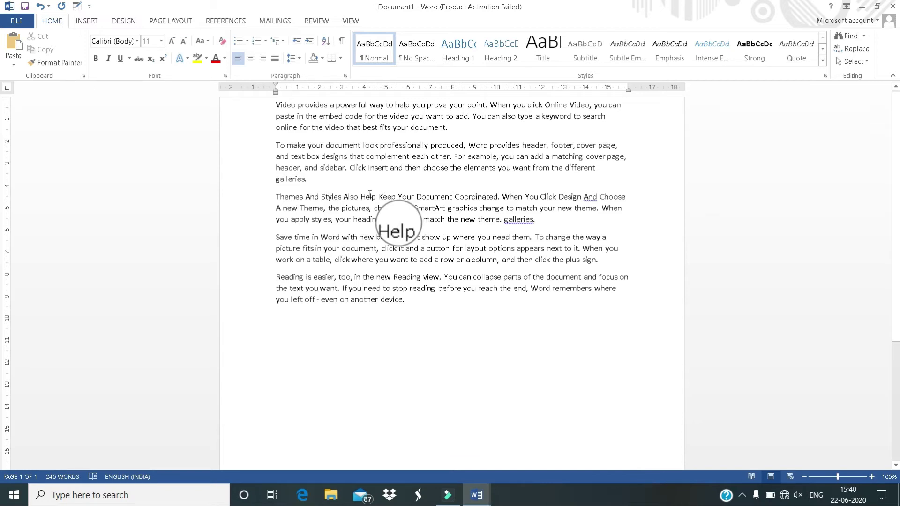
pyautogui.click(203, 43)
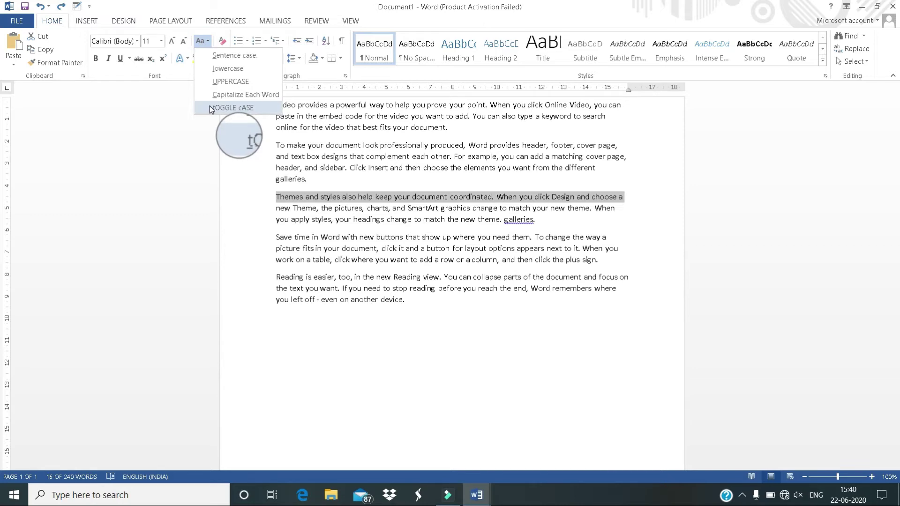
# - Apply tOGGLE cASE to the 'Reading is easier' paragraph, then undo it
pyautogui.click(279, 281)
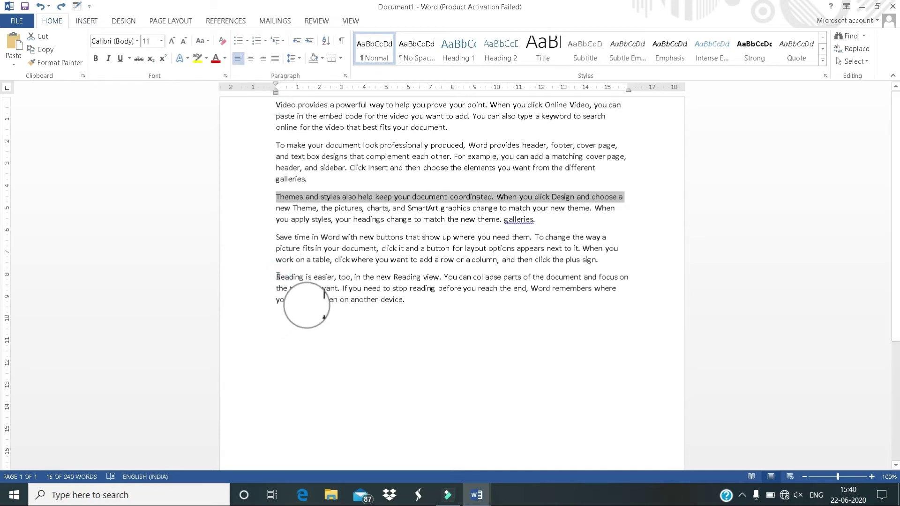
pyautogui.moveTo(275, 278); pyautogui.dragTo(404, 306)
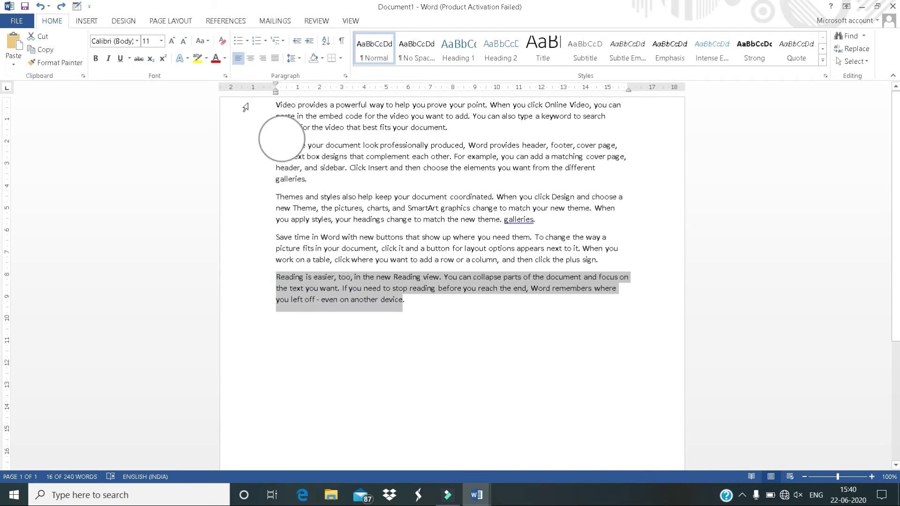
pyautogui.click(202, 41)
pyautogui.click(216, 107)
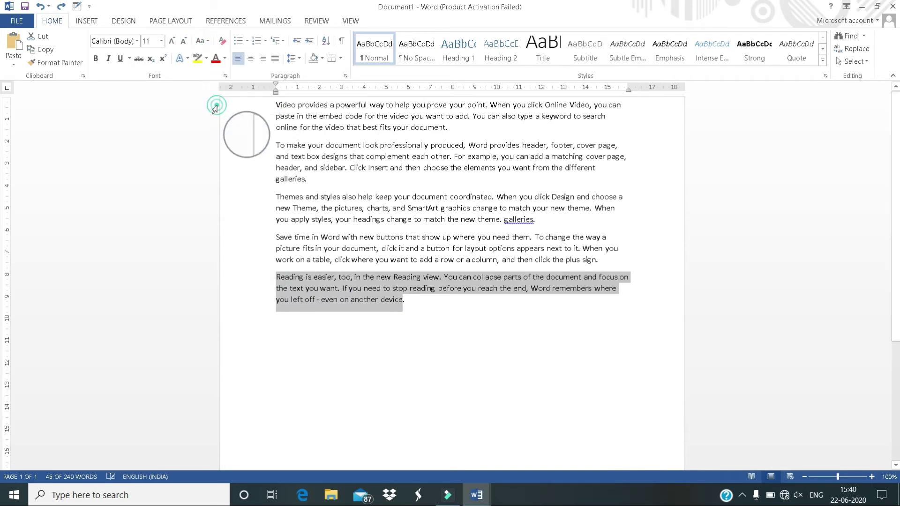
pyautogui.click(371, 368)
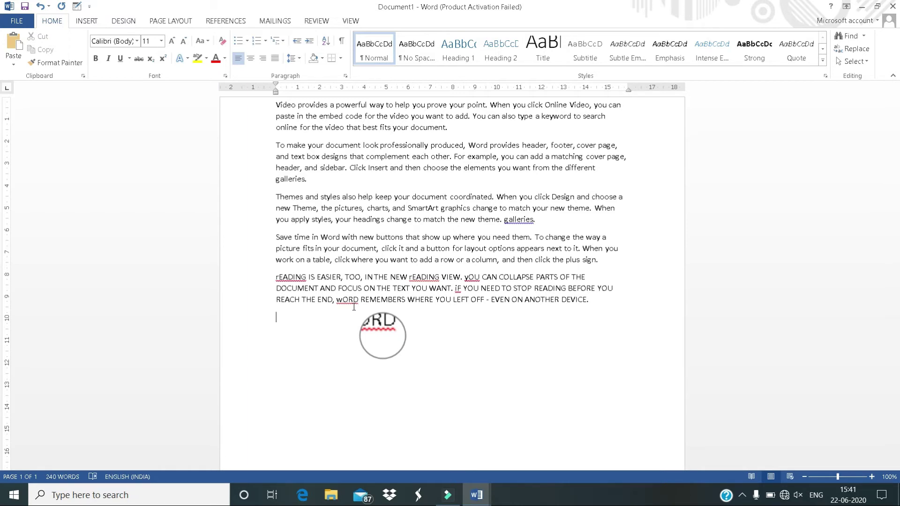
pyautogui.hotkey('ctrl', 'z')
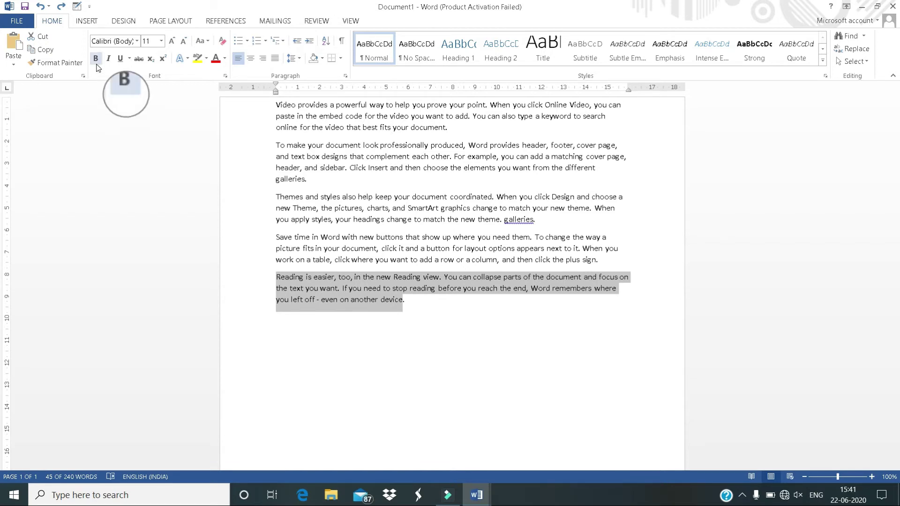
# - Bold the words 'Reading is', then undo the bold
pyautogui.click(355, 299)
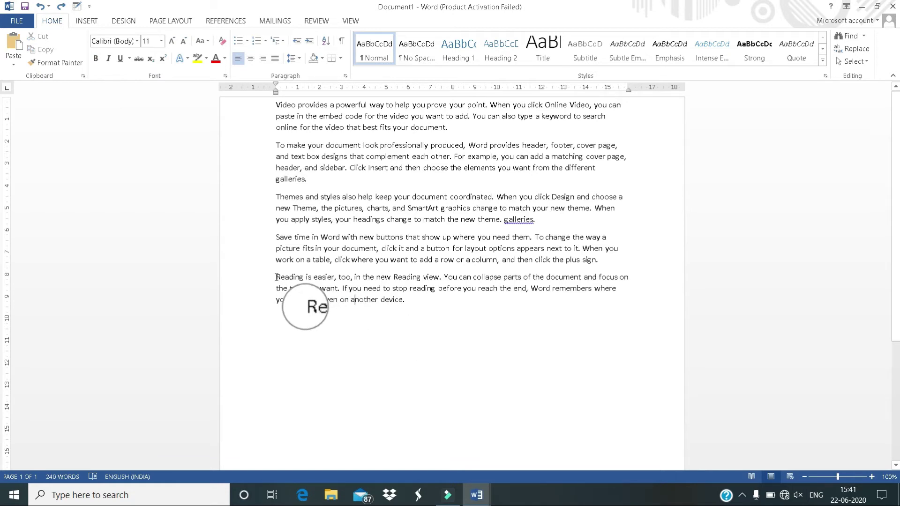
pyautogui.moveTo(276, 278); pyautogui.dragTo(315, 280)
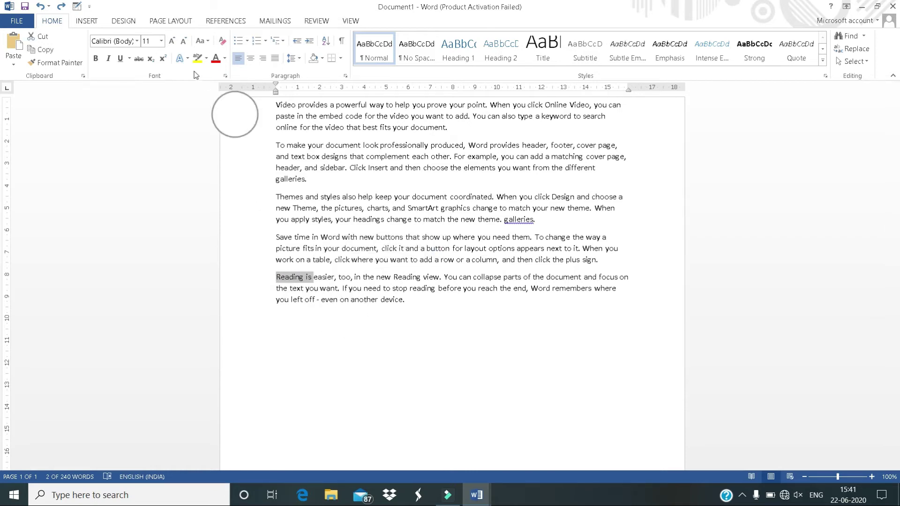
pyautogui.click(95, 59)
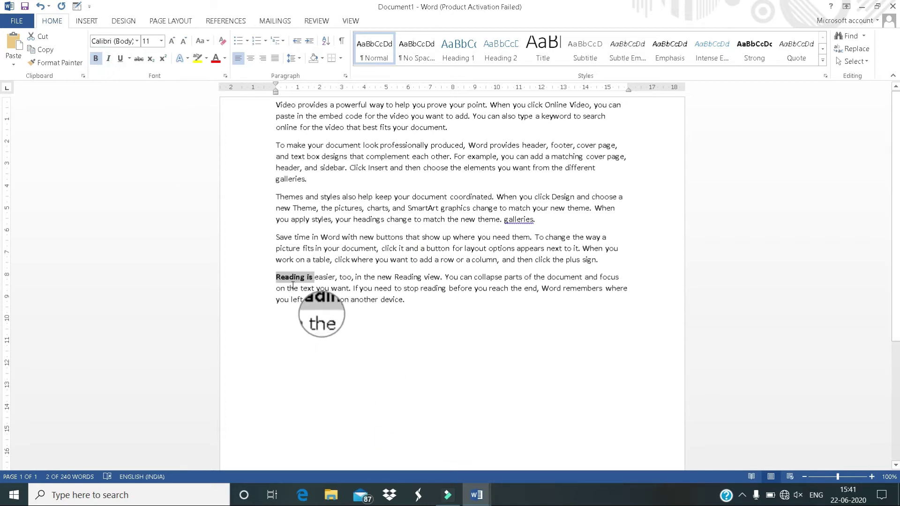
pyautogui.hotkey('ctrl', 'z')
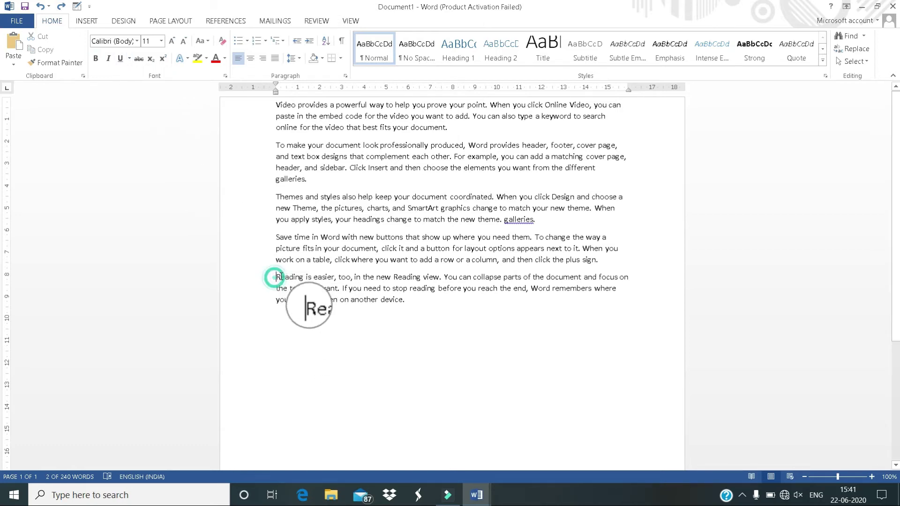
# - Italicize the first line of the 'Reading is easier' paragraph, through 'focus on'
pyautogui.moveTo(276, 279); pyautogui.dragTo(629, 278)
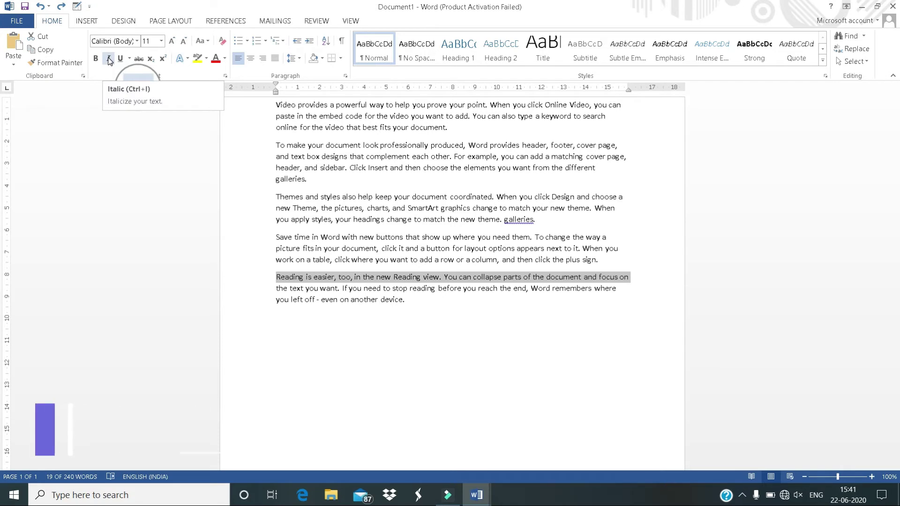
pyautogui.click(109, 58)
pyautogui.click(374, 360)
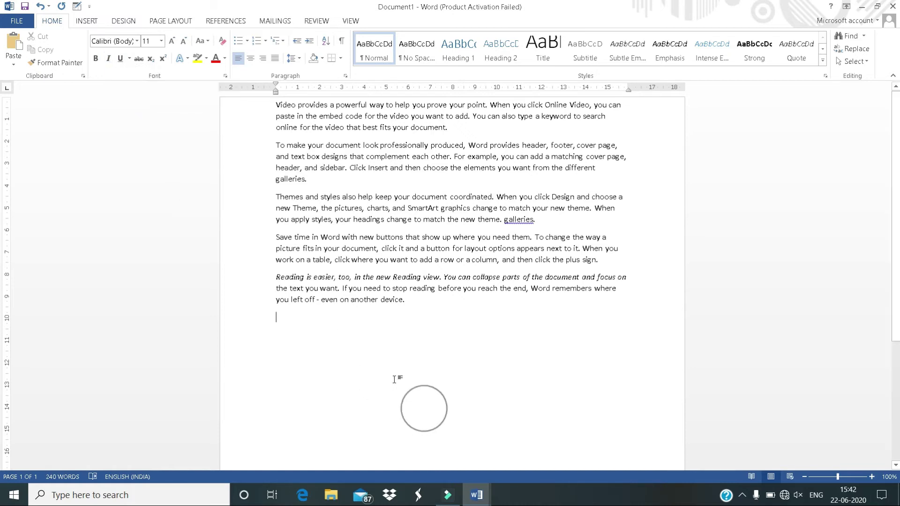
pyautogui.hotkey('ctrl', 'z')
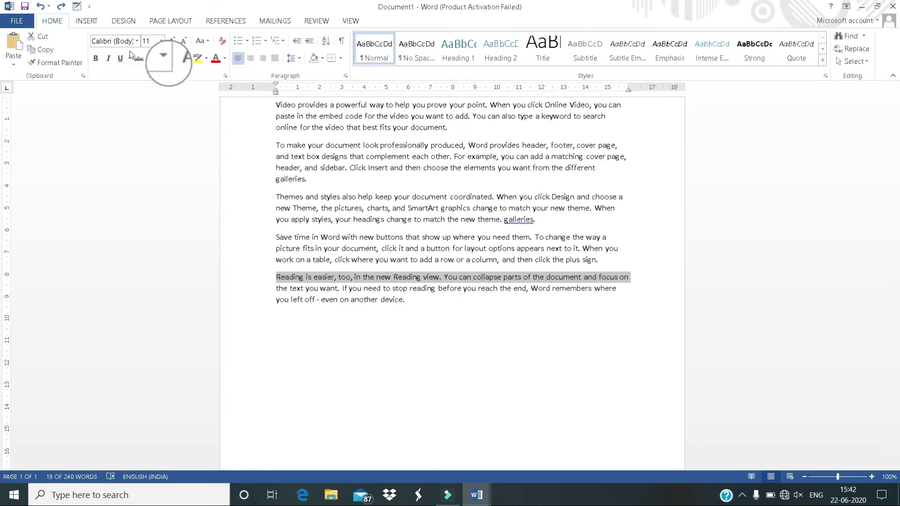
pyautogui.click(331, 331)
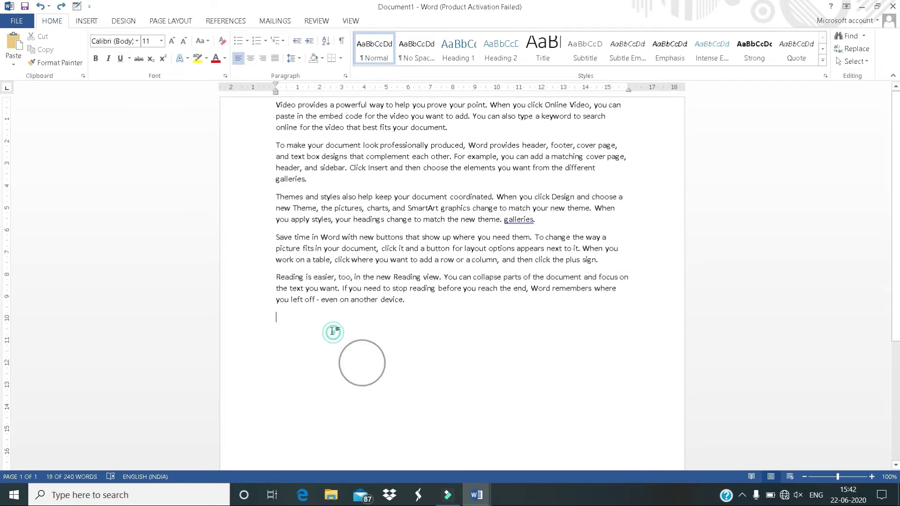
pyautogui.moveTo(276, 301); pyautogui.dragTo(404, 300)
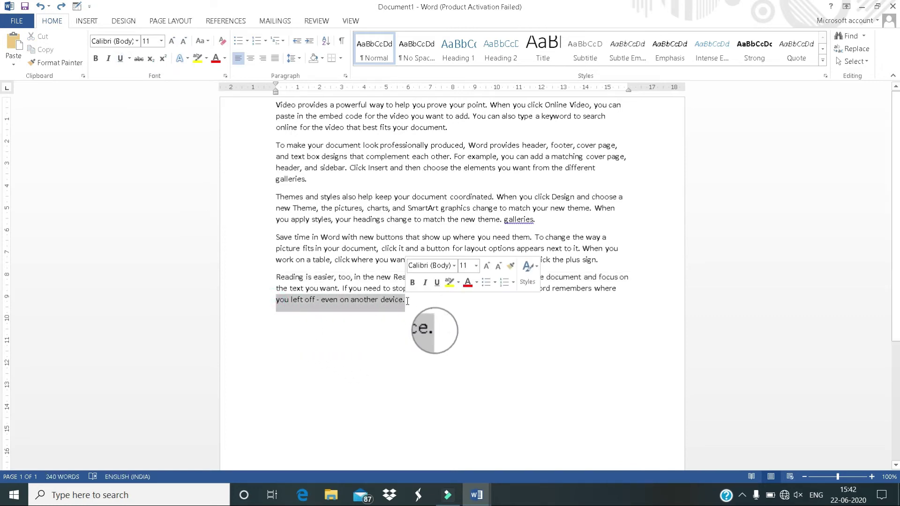
pyautogui.click(120, 59)
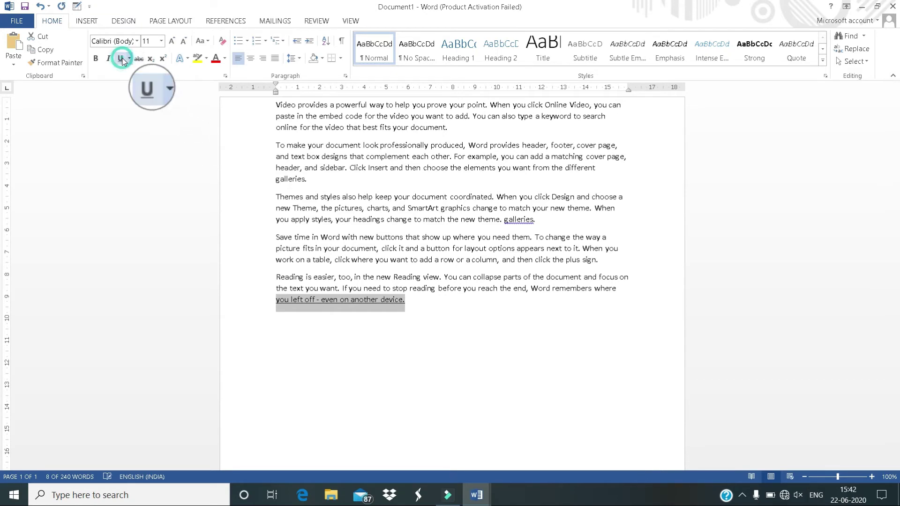
pyautogui.click(130, 58)
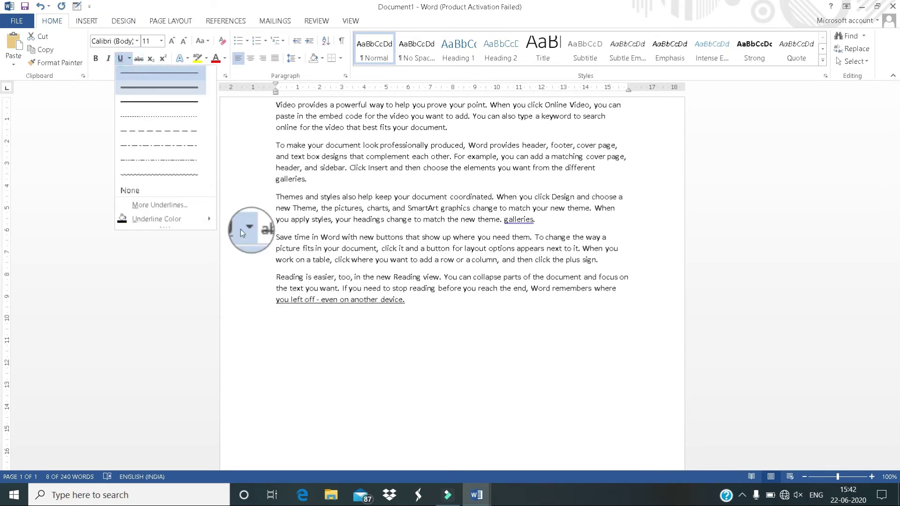
pyautogui.click(283, 373)
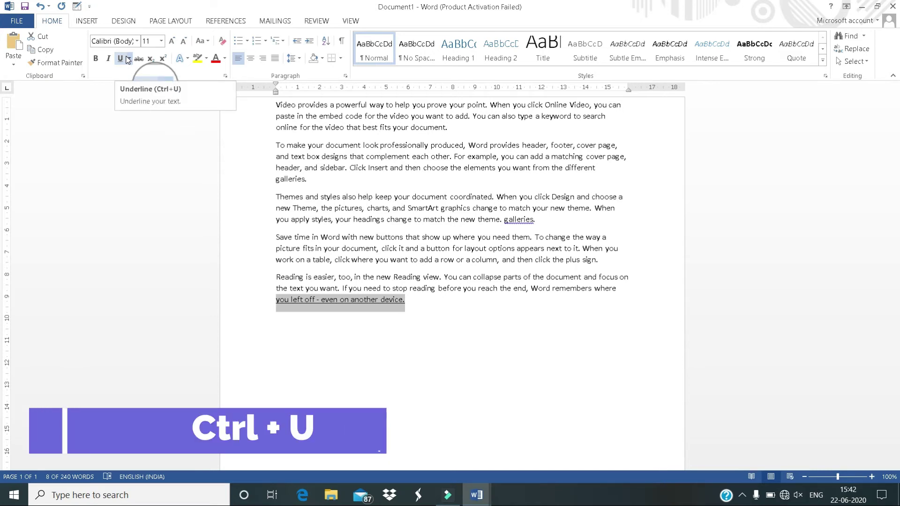
pyautogui.click(123, 59)
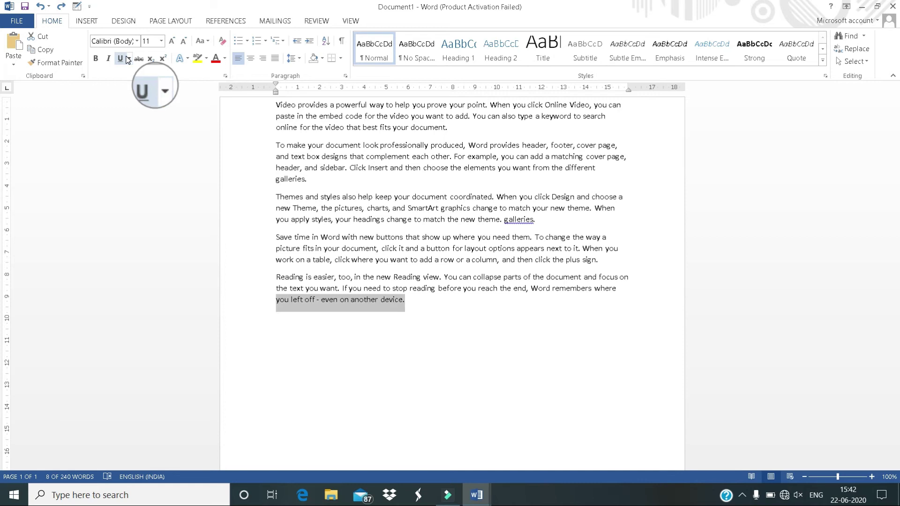
pyautogui.click(128, 58)
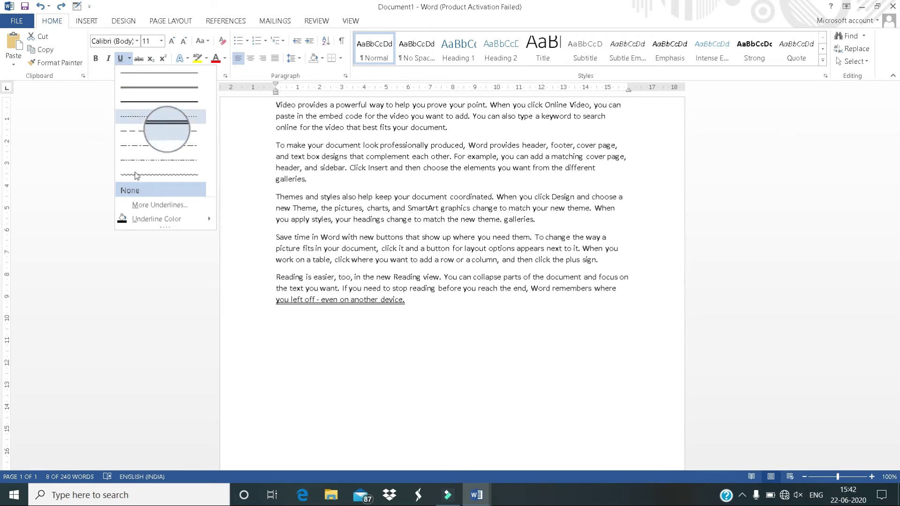
pyautogui.moveTo(156, 219)
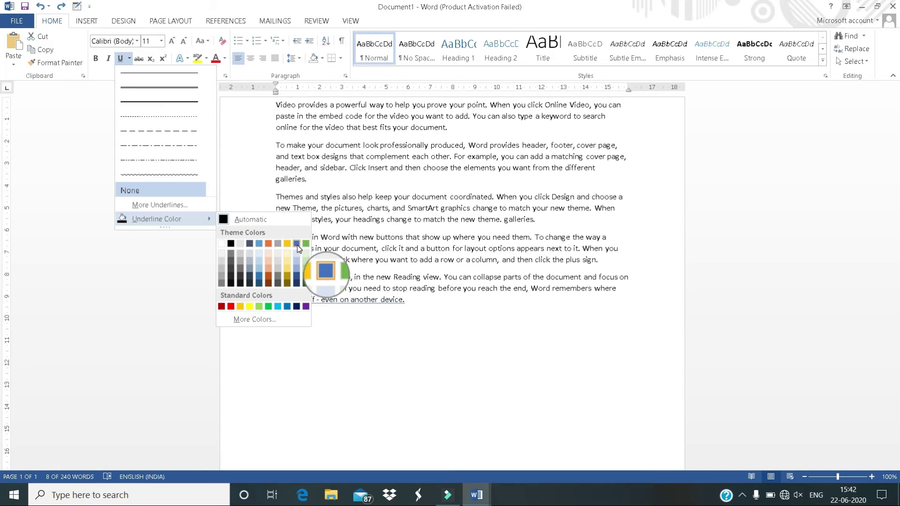
pyautogui.click(297, 372)
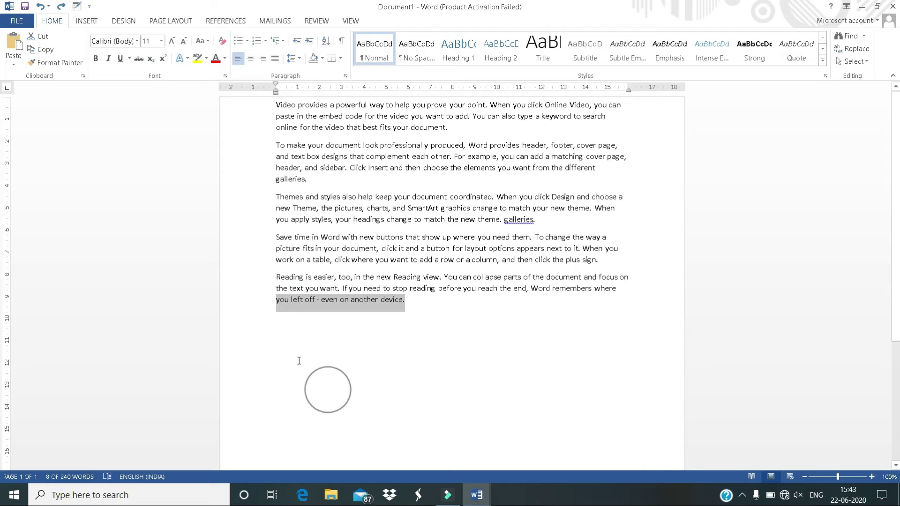
pyautogui.click(377, 354)
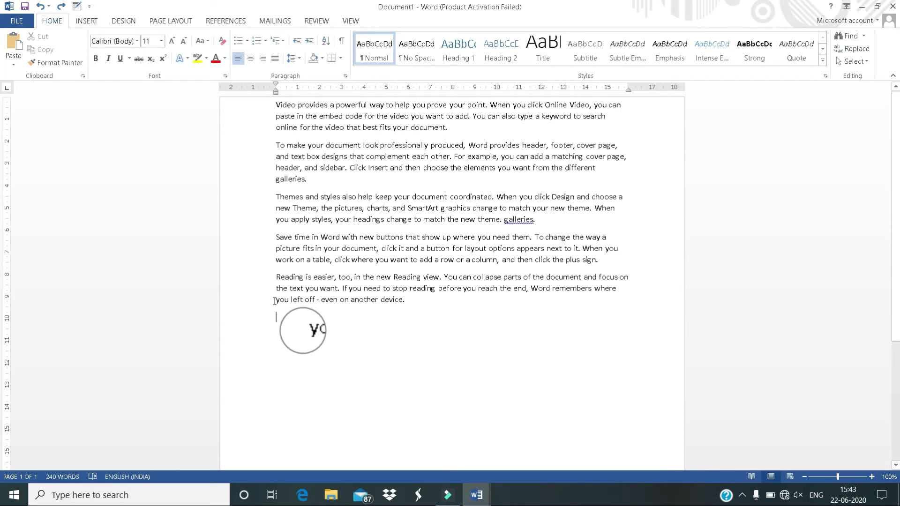
pyautogui.moveTo(275, 301); pyautogui.dragTo(408, 300)
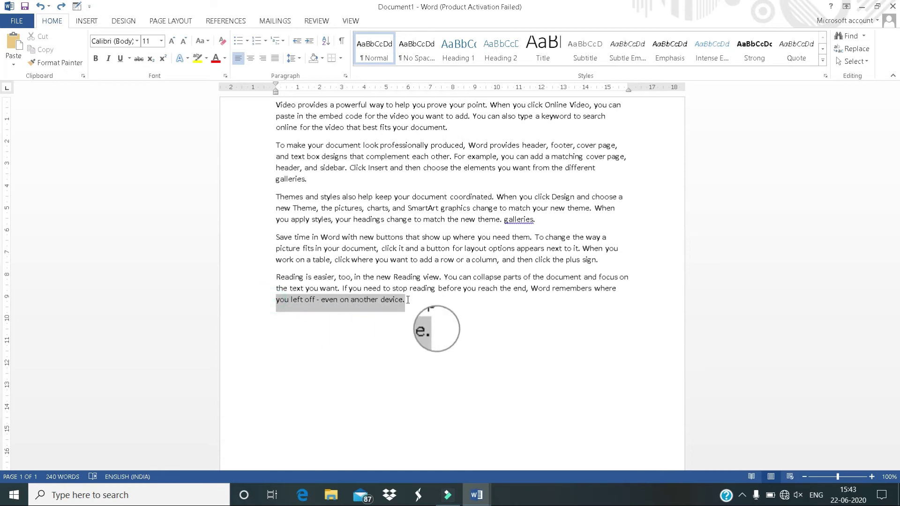
pyautogui.click(141, 61)
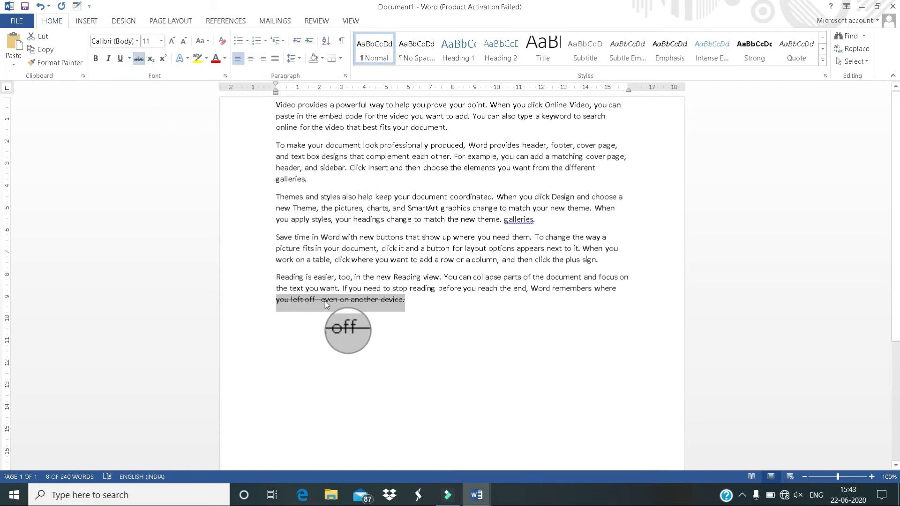
pyautogui.click(372, 322)
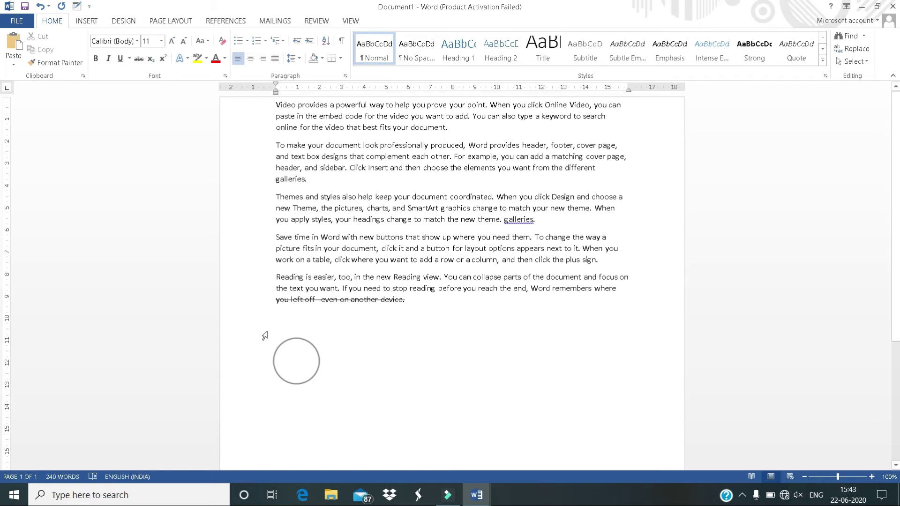
pyautogui.click(275, 300)
pyautogui.moveTo(275, 303); pyautogui.dragTo(409, 313)
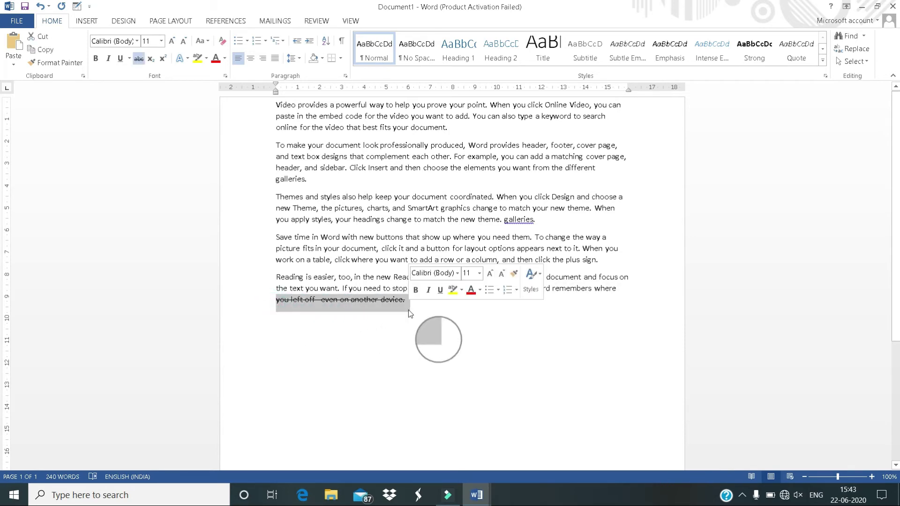
pyautogui.click(139, 60)
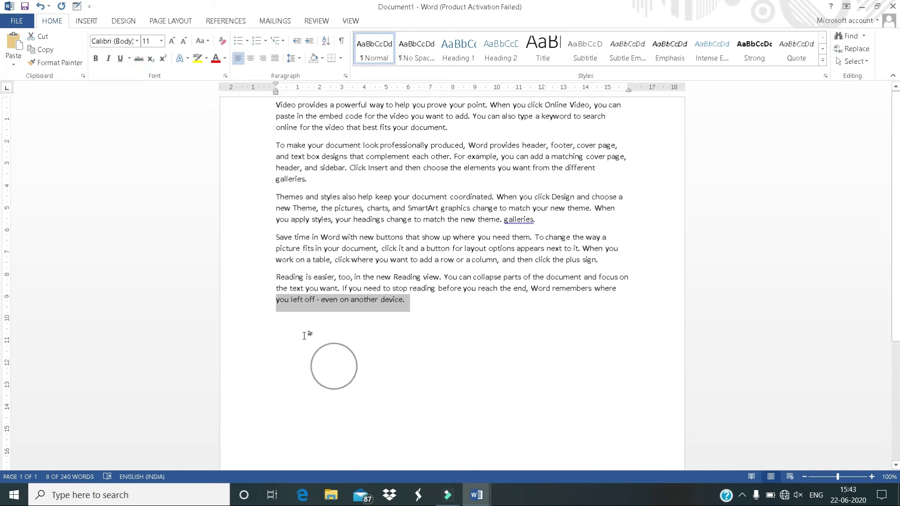
pyautogui.click(338, 337)
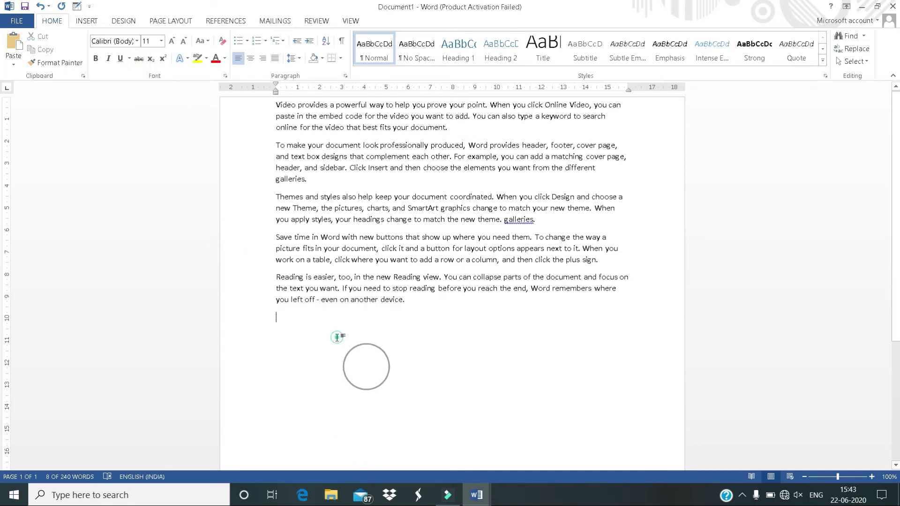
# - Type 'H2o' below the text, make the 2 subscript, then undo it
pyautogui.click(151, 59)
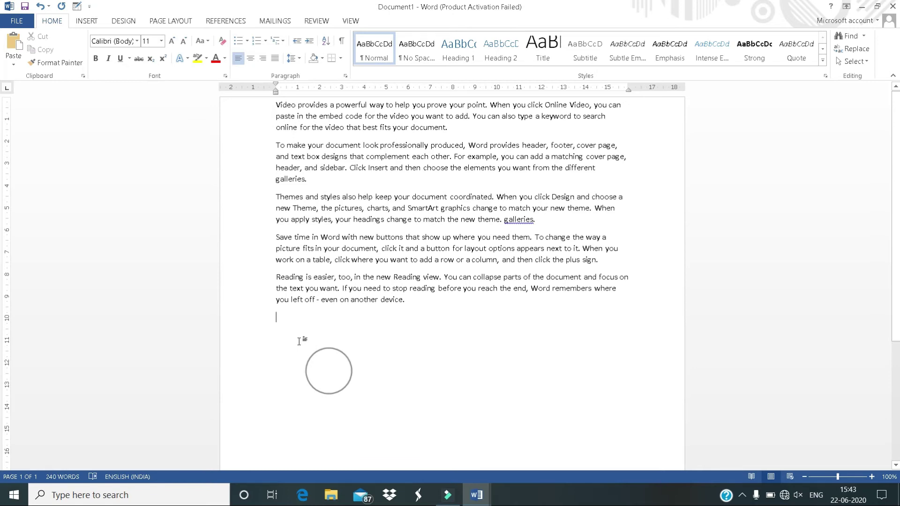
pyautogui.write('H2o')
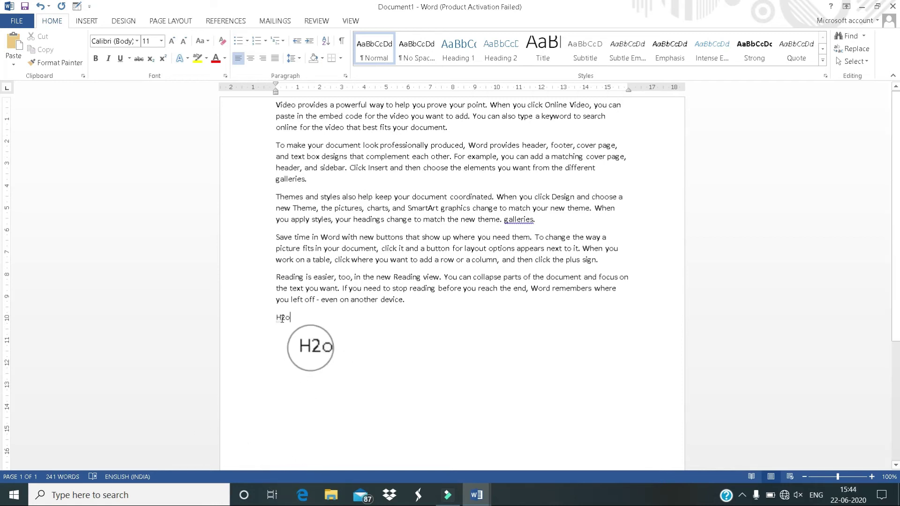
pyautogui.moveTo(281, 319); pyautogui.dragTo(286, 319)
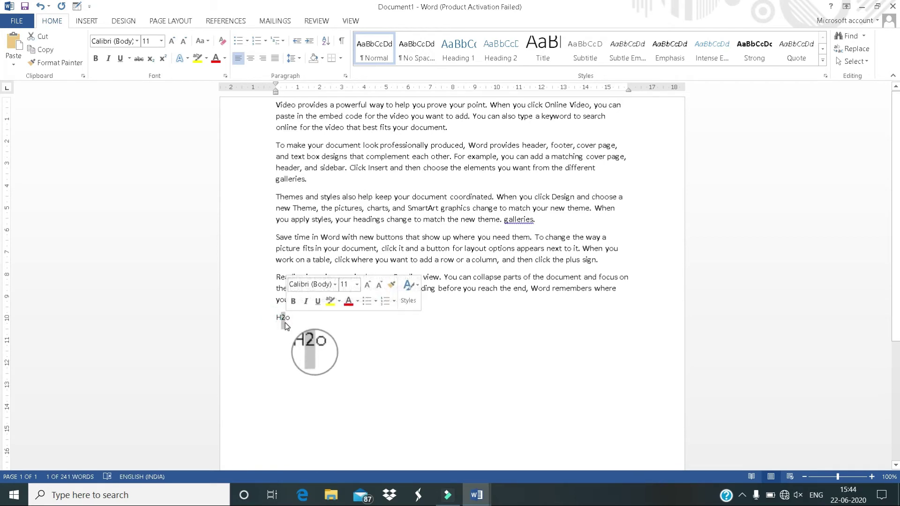
pyautogui.click(151, 59)
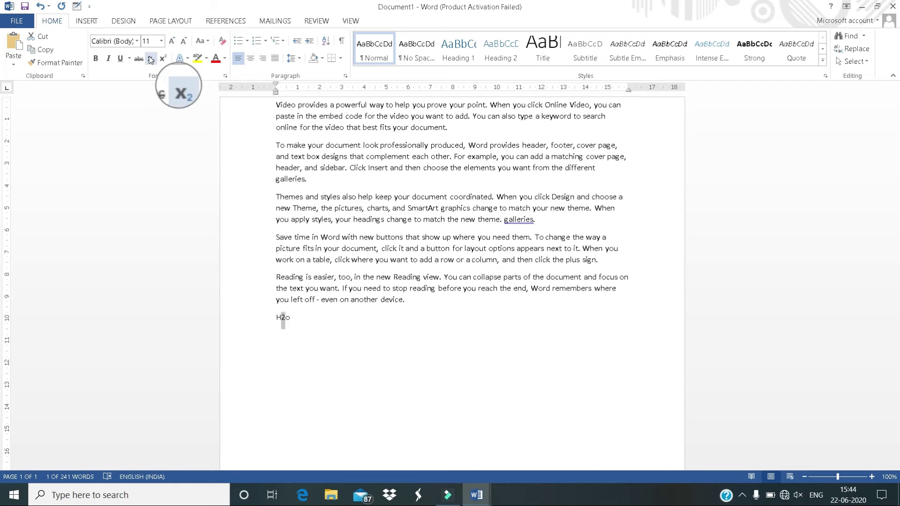
pyautogui.click(286, 318)
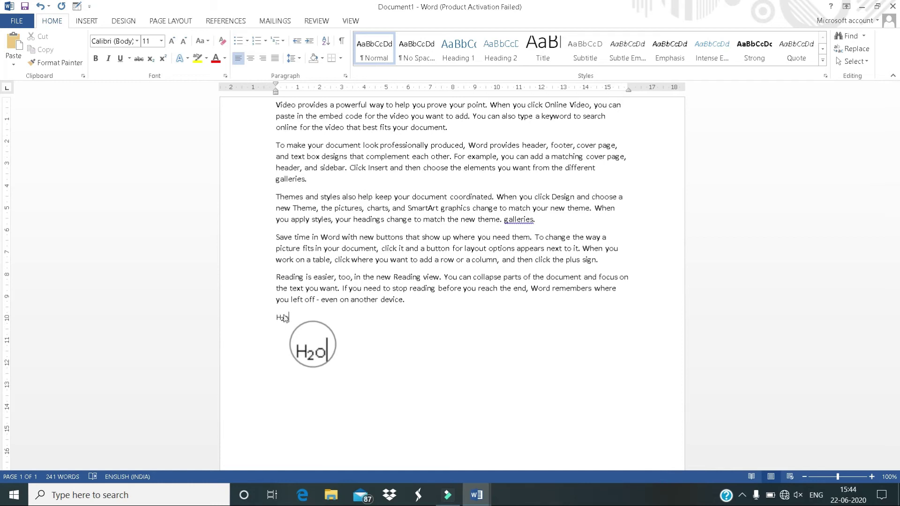
pyautogui.hotkey('ctrl', 'z')
# - Start a new line below H2o with the date '11june2020'
pyautogui.click(298, 322)
pyautogui.press('Return')
pyautogui.press('Return')
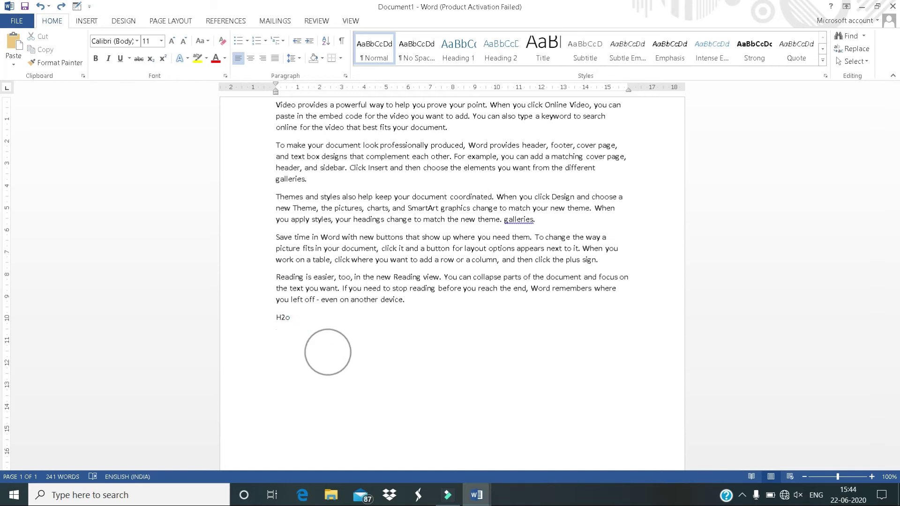
pyautogui.write('11june2020')
# - Insert 'th' after 11 in the date line, superscript it, then undo the superscript
pyautogui.click(284, 352)
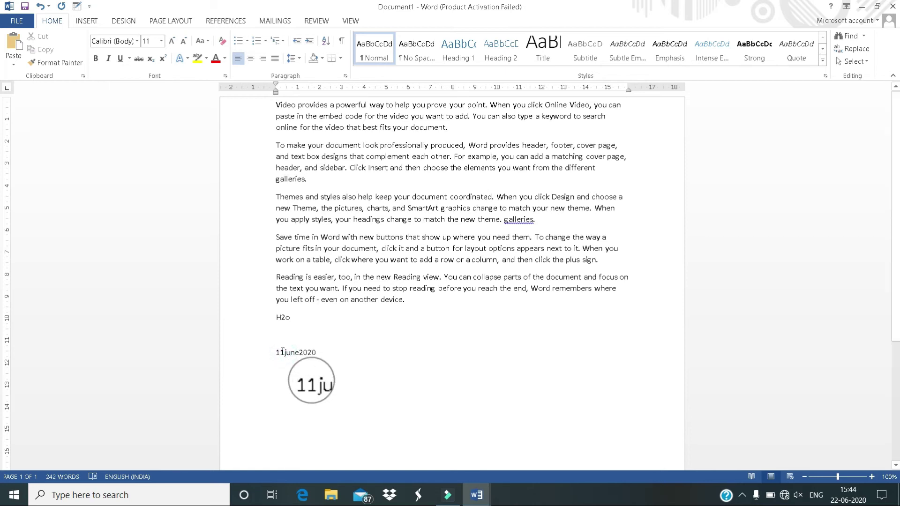
pyautogui.write('th')
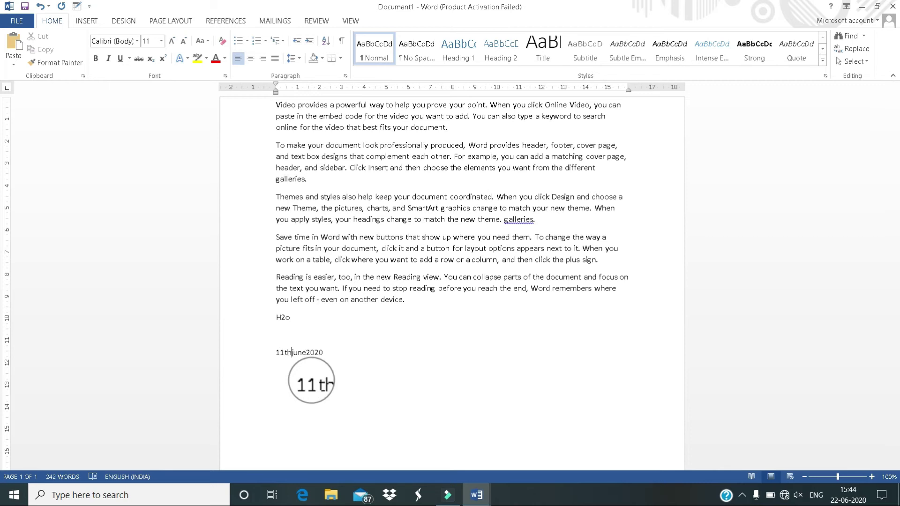
pyautogui.moveTo(292, 353); pyautogui.dragTo(285, 354)
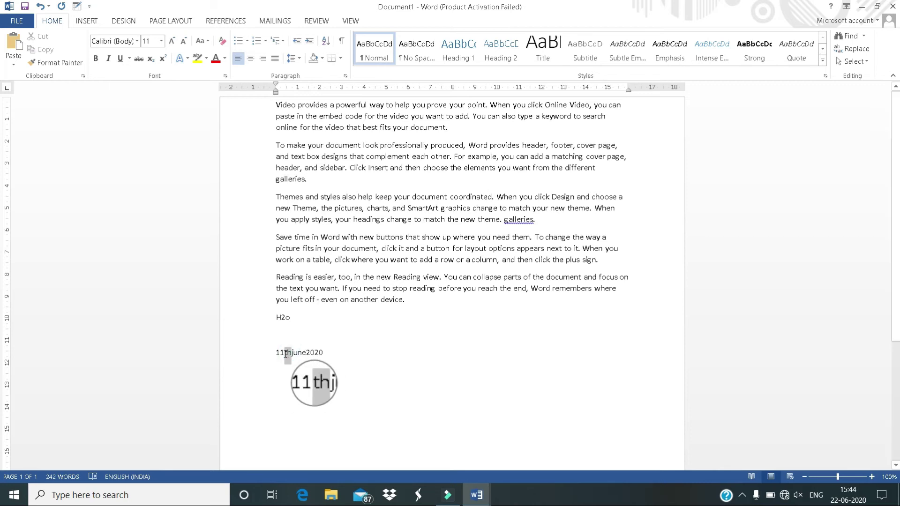
pyautogui.click(163, 60)
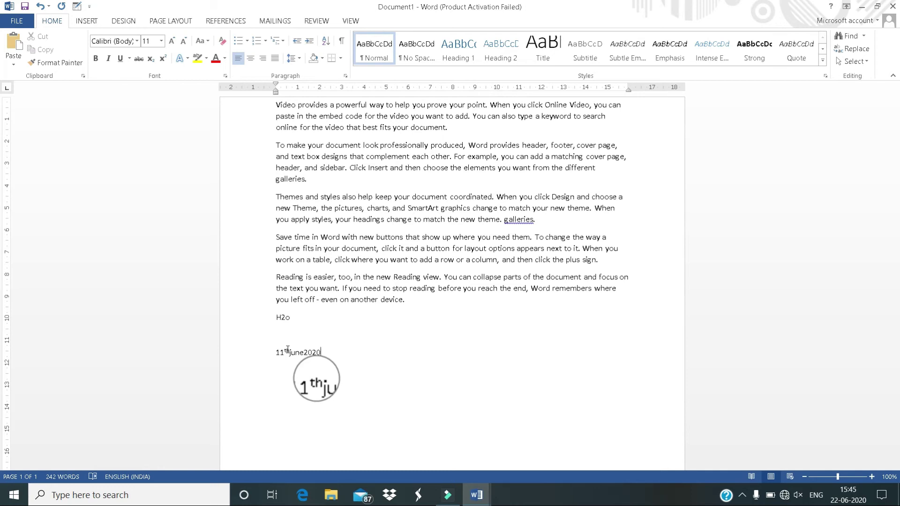
pyautogui.hotkey('ctrl', 'z')
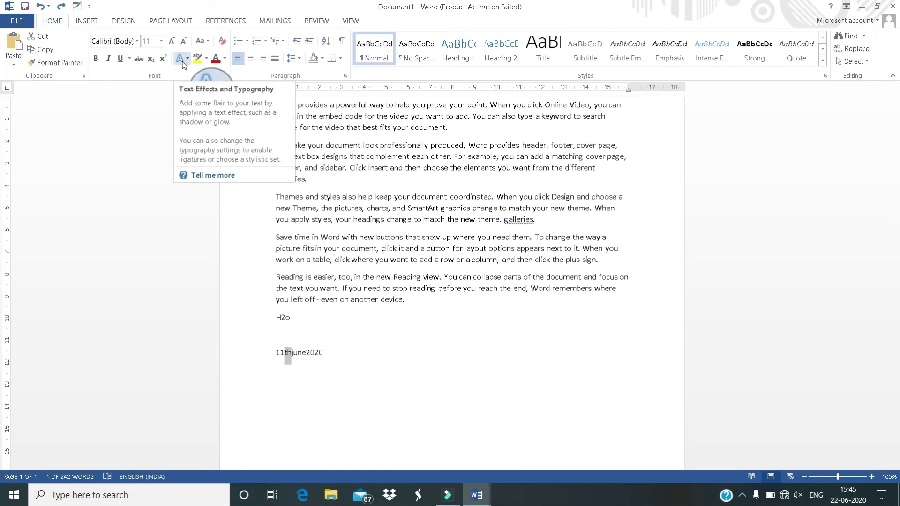
# - Add the word 'Perfect' on the empty line above the date and set it to 28 pt
pyautogui.click(364, 376)
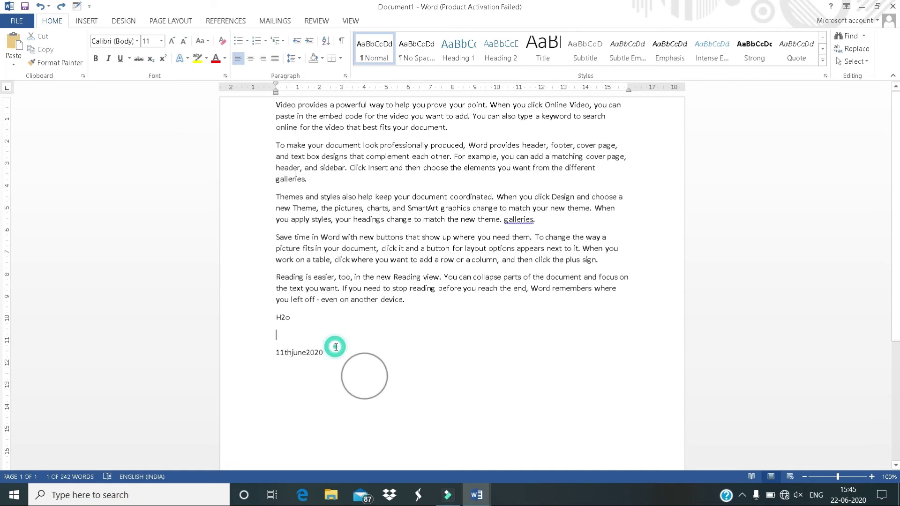
pyautogui.hotkey('ctrl', 'b')
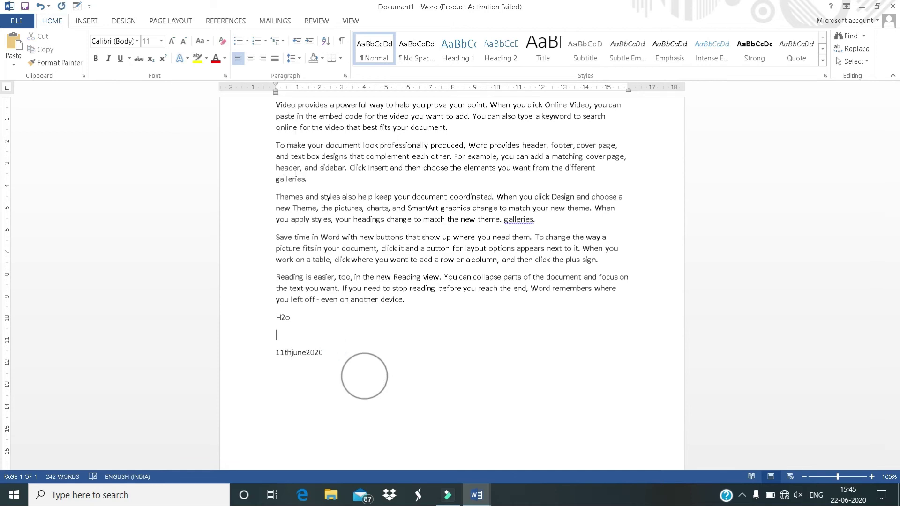
pyautogui.write('Perfect')
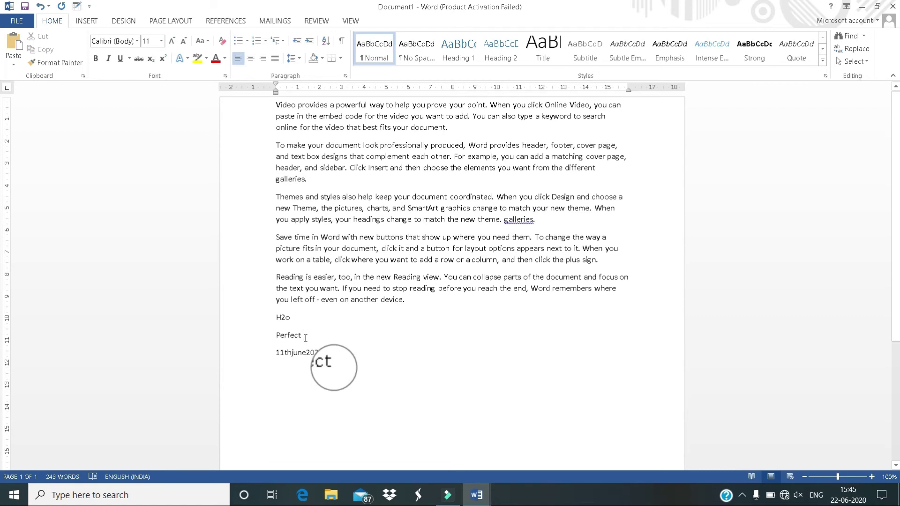
pyautogui.moveTo(305, 337); pyautogui.dragTo(276, 333)
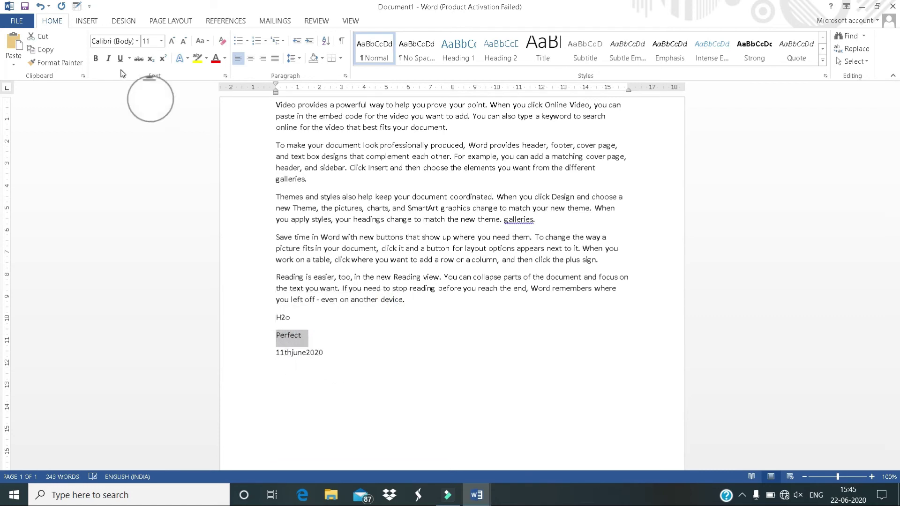
pyautogui.click(160, 41)
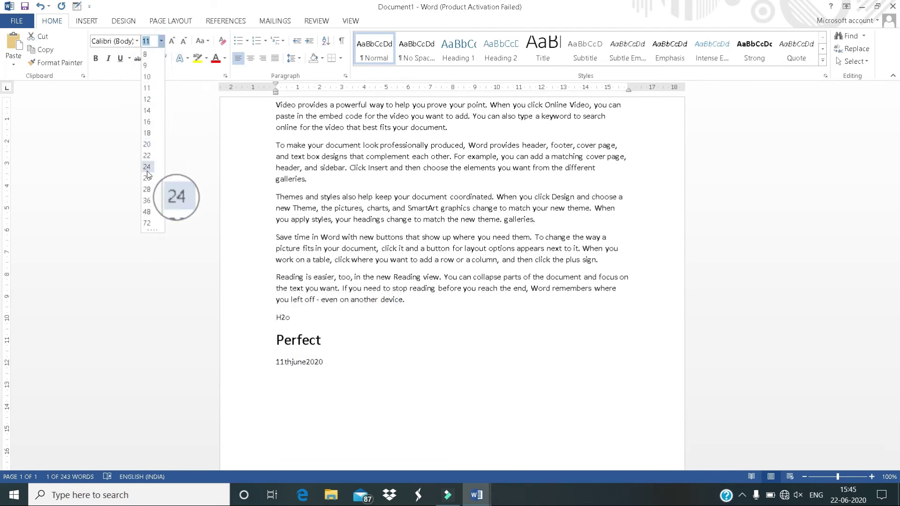
pyautogui.click(148, 189)
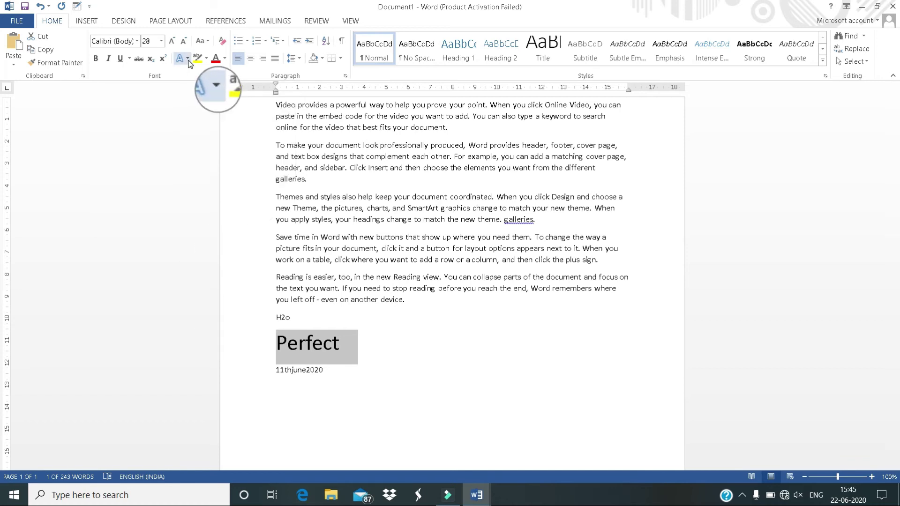
# - Apply the orange outlined text effect to 'Perfect', then undo it
pyautogui.click(188, 58)
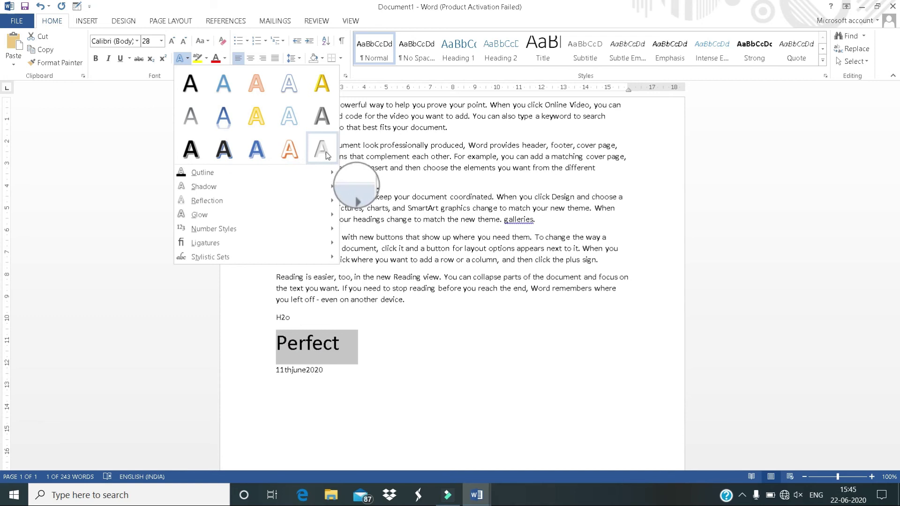
pyautogui.click(289, 153)
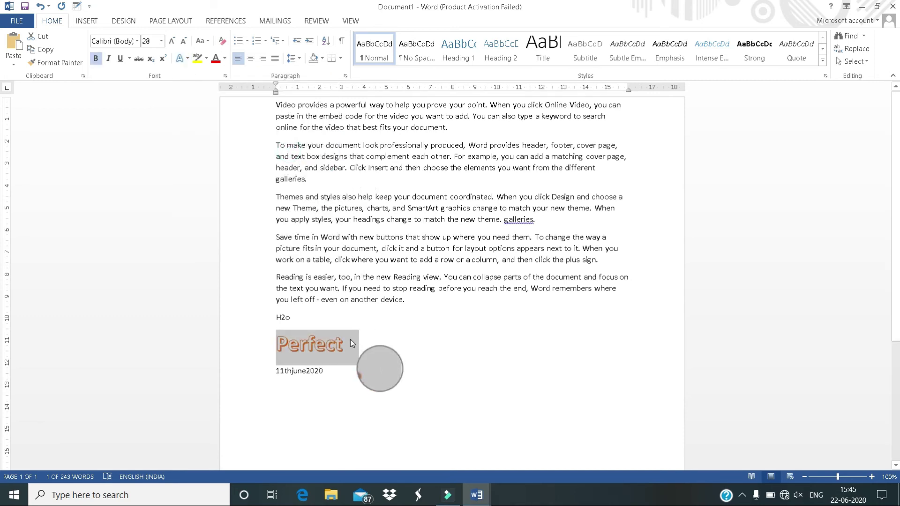
pyautogui.hotkey('ctrl', 'z')
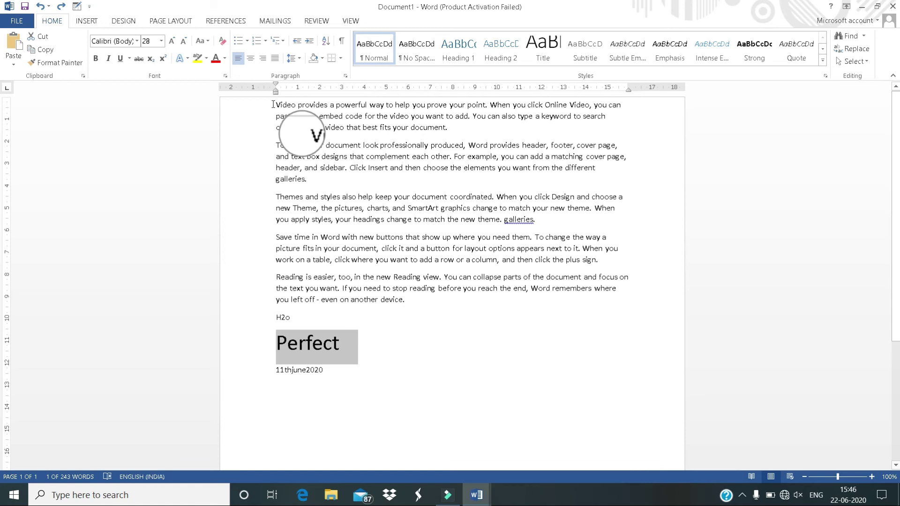
pyautogui.moveTo(273, 104); pyautogui.dragTo(449, 130)
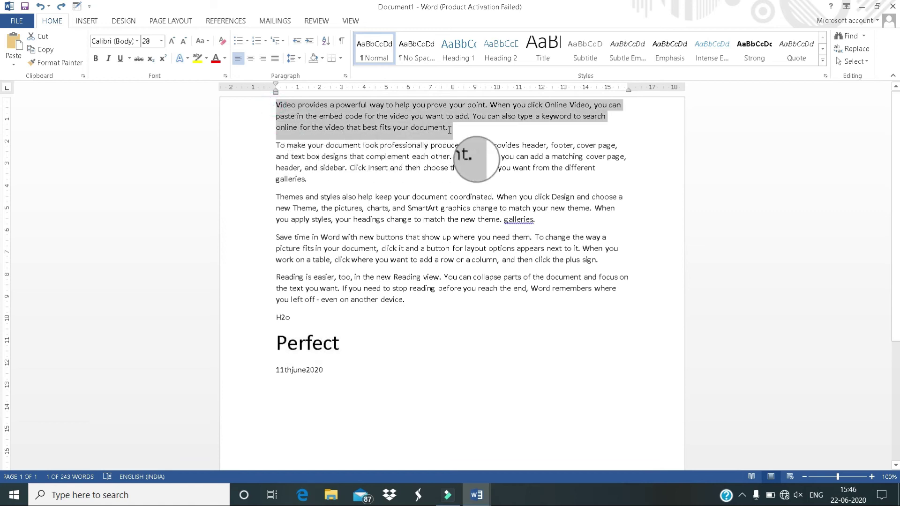
pyautogui.click(207, 58)
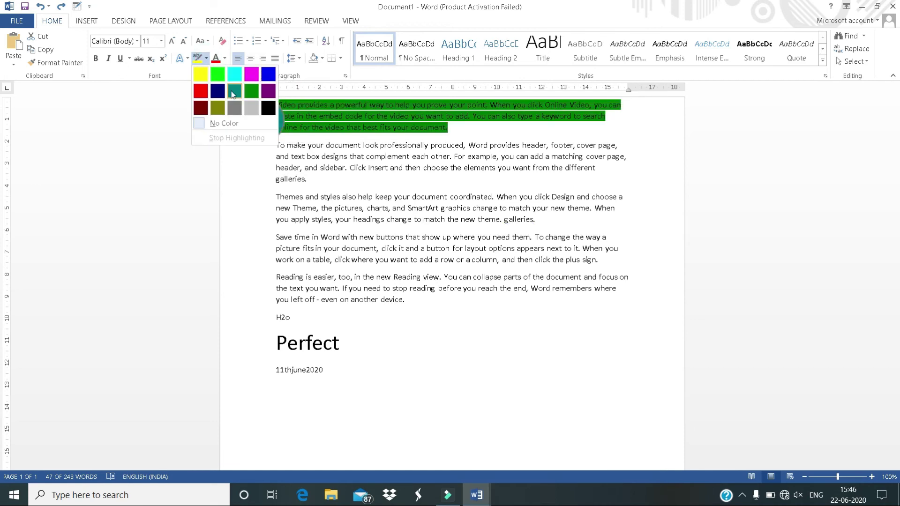
pyautogui.click(201, 72)
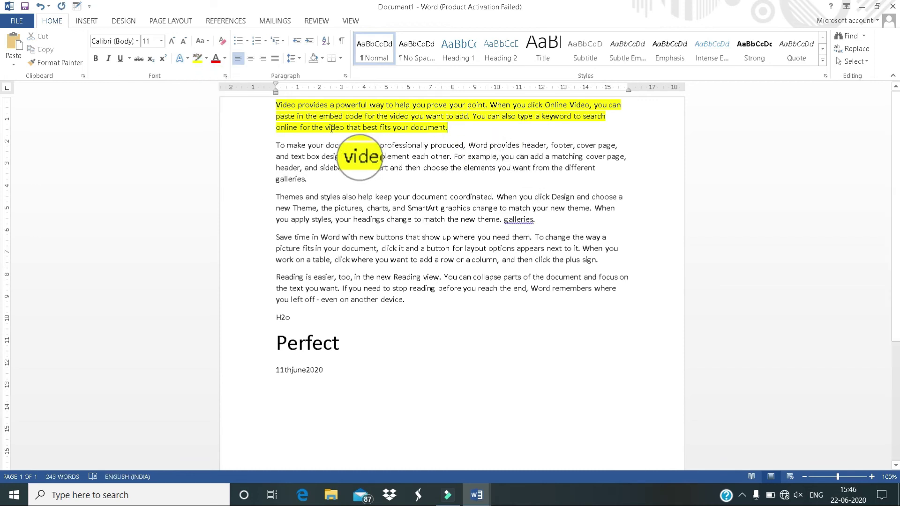
pyautogui.click(275, 105)
pyautogui.moveTo(298, 112); pyautogui.dragTo(450, 129)
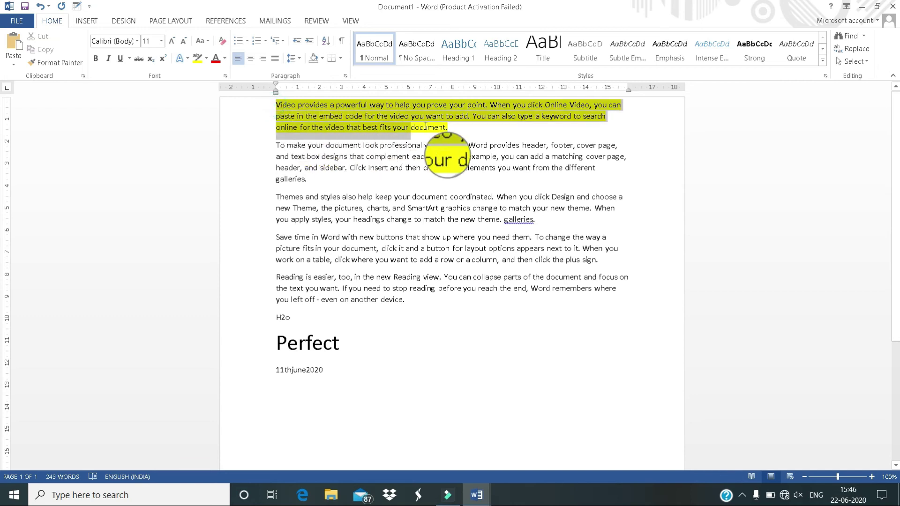
pyautogui.click(206, 58)
pyautogui.click(225, 123)
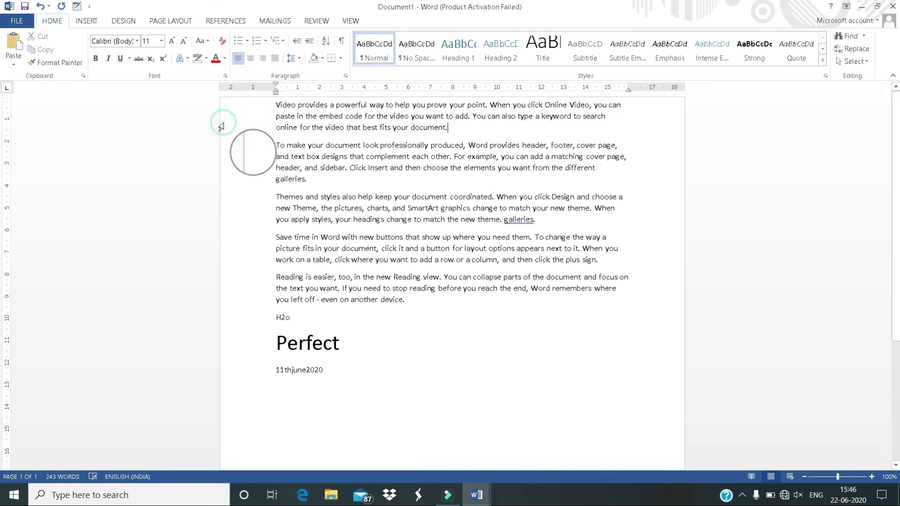
pyautogui.click(378, 156)
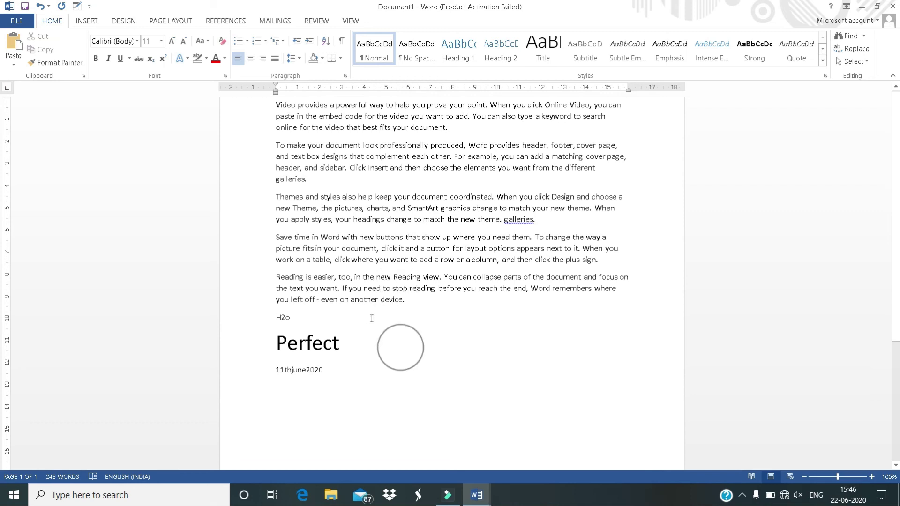
# - Set the 'Video provides a powerful way' paragraph to the standard Red font colour
pyautogui.moveTo(275, 105)
pyautogui.mouseDown()
pyautogui.moveTo(295, 117)
pyautogui.moveTo(450, 129)
pyautogui.mouseUp()
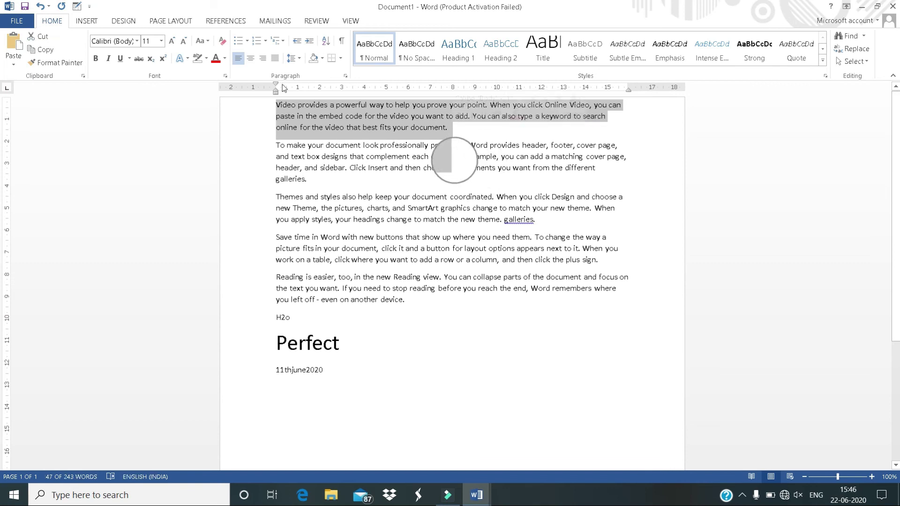
pyautogui.click(225, 58)
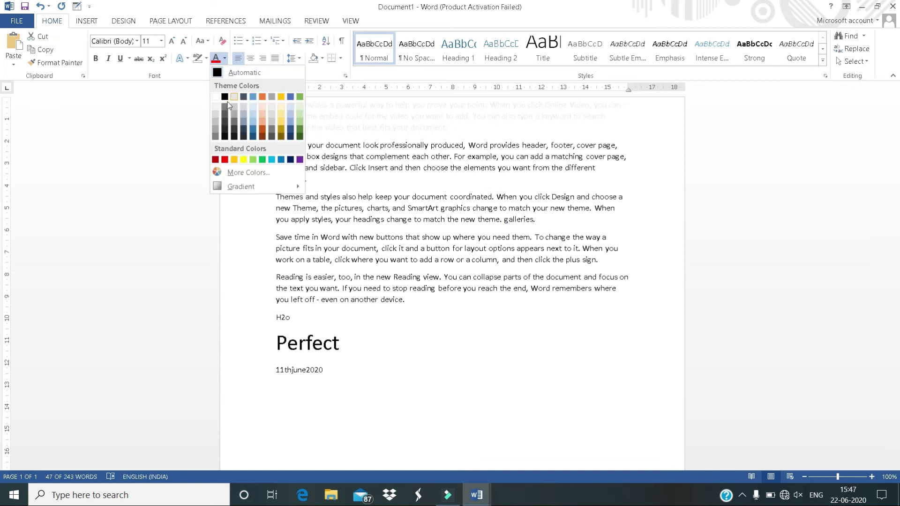
pyautogui.click(236, 160)
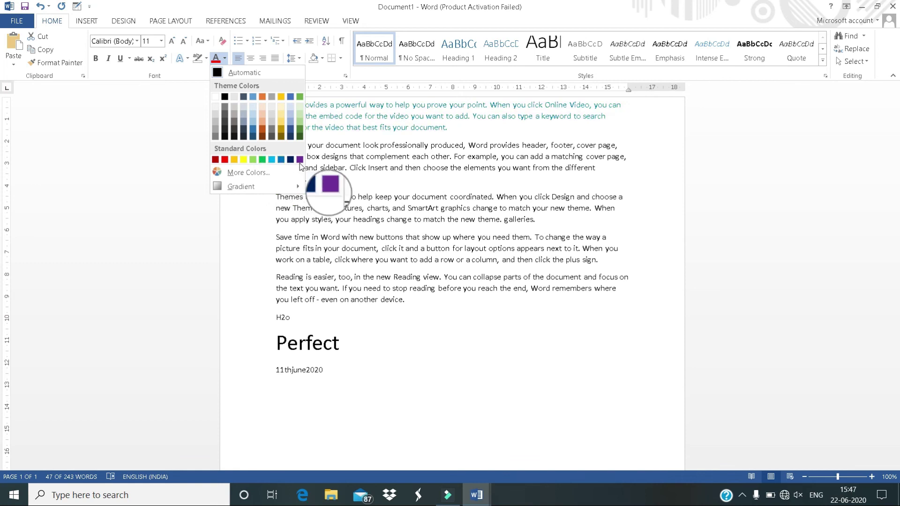
pyautogui.click(226, 159)
pyautogui.click(285, 109)
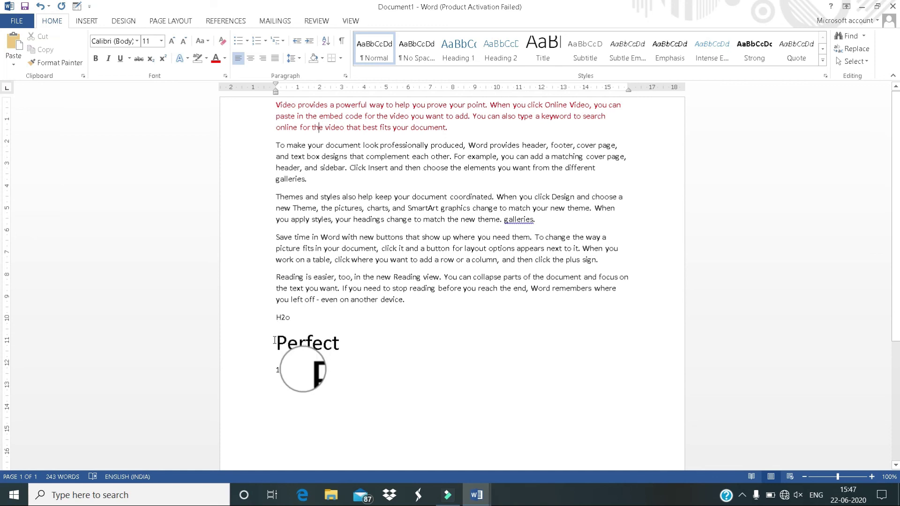
# - Make the word 'Perfect' italic and underlined
pyautogui.moveTo(272, 342); pyautogui.dragTo(323, 347)
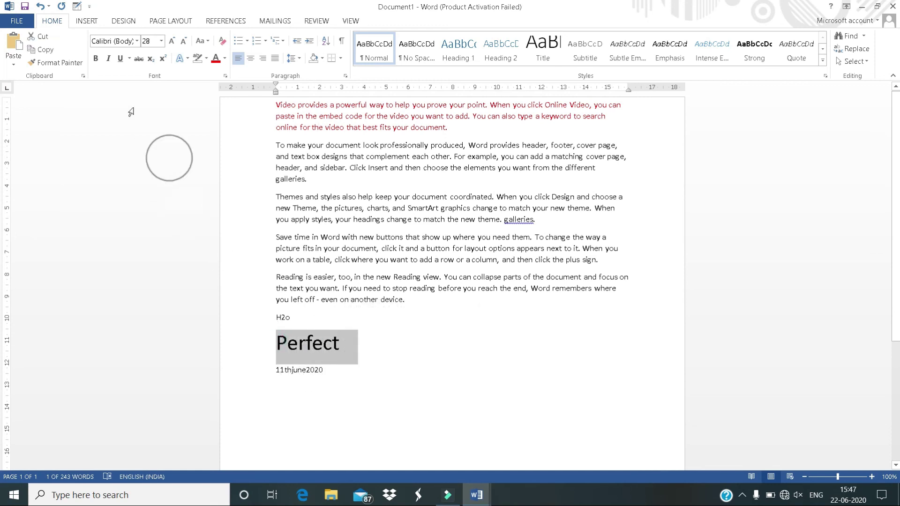
pyautogui.click(108, 58)
pyautogui.click(120, 59)
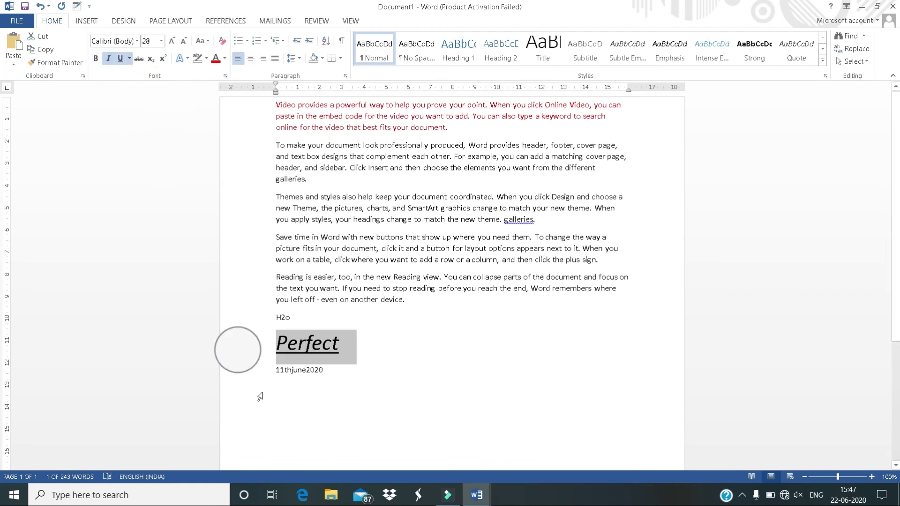
pyautogui.click(342, 380)
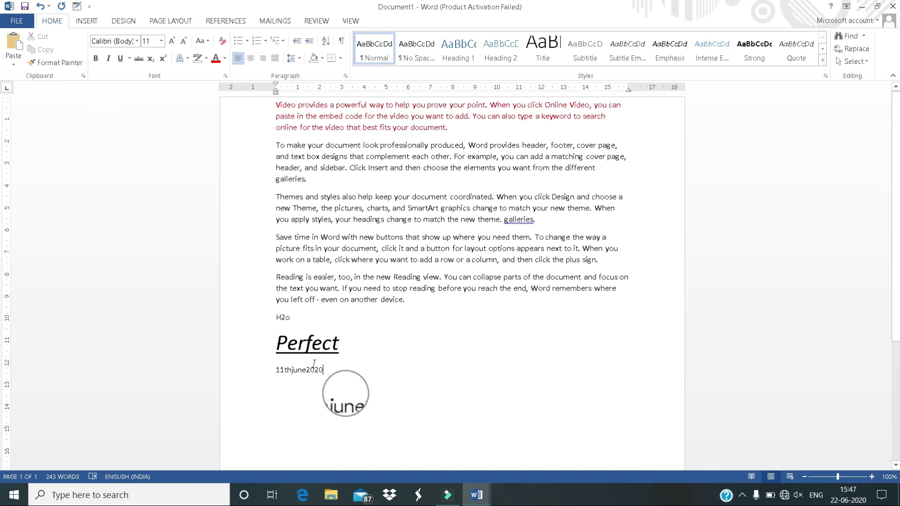
# - Copy Perfect's 28-point italic underlined formatting onto the date '11thjune2020' with Format Painter
pyautogui.moveTo(273, 342); pyautogui.dragTo(344, 345)
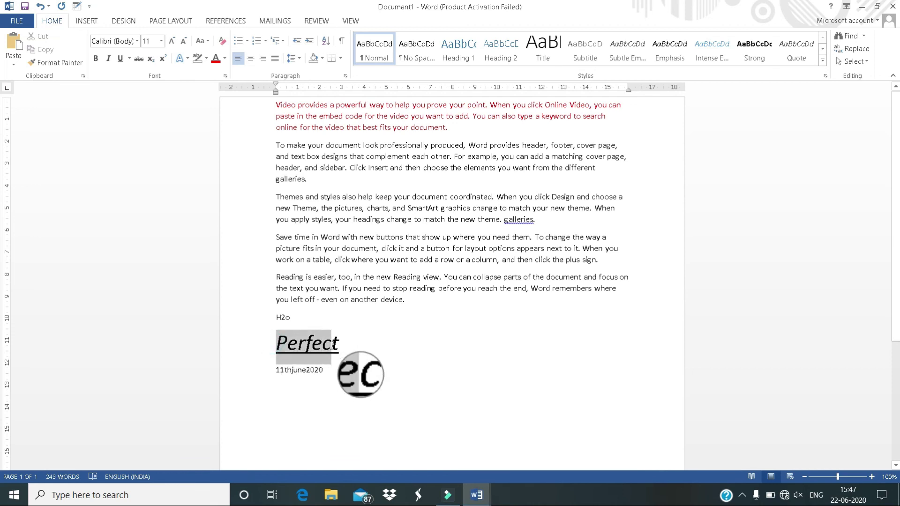
pyautogui.click(60, 65)
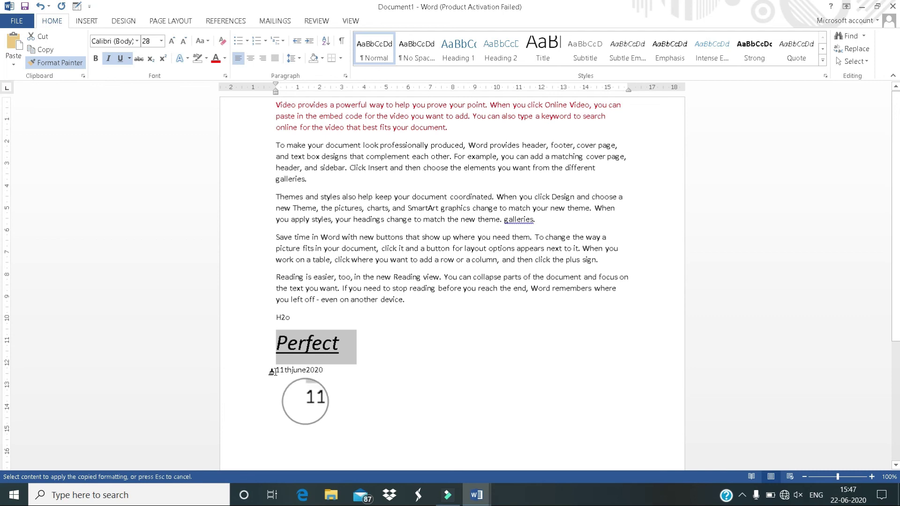
pyautogui.moveTo(272, 372); pyautogui.dragTo(326, 370)
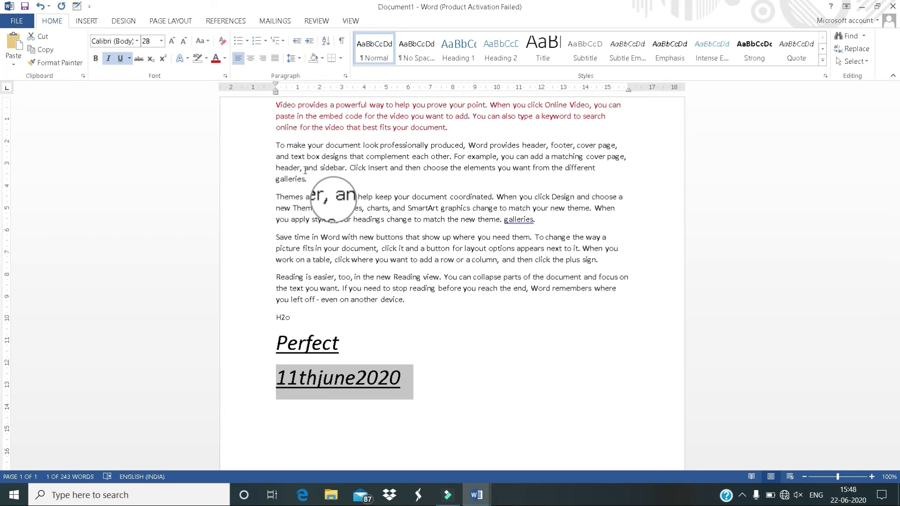
pyautogui.click(274, 359)
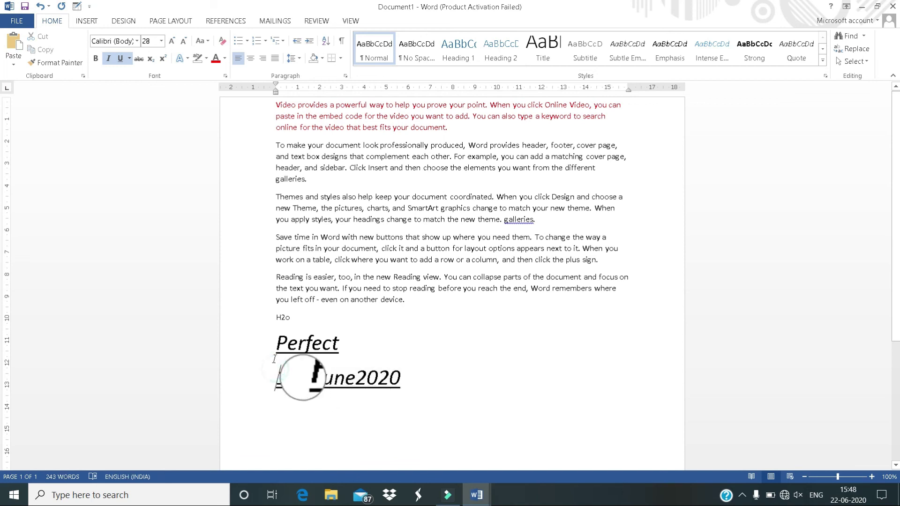
pyautogui.moveTo(276, 380); pyautogui.dragTo(407, 380)
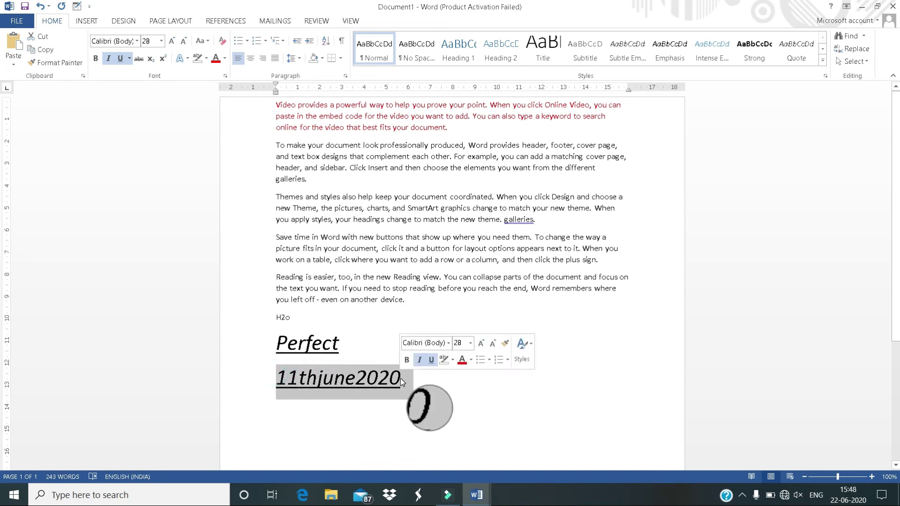
# - Use Clear All Formatting on '11thjune2020' to drop its italic, underline and 28-point size
pyautogui.click(223, 42)
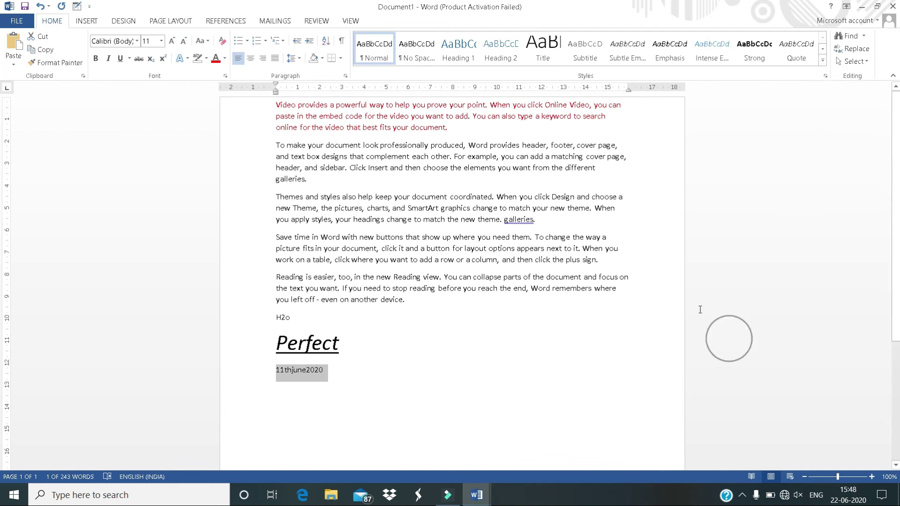
pyautogui.click(743, 500)
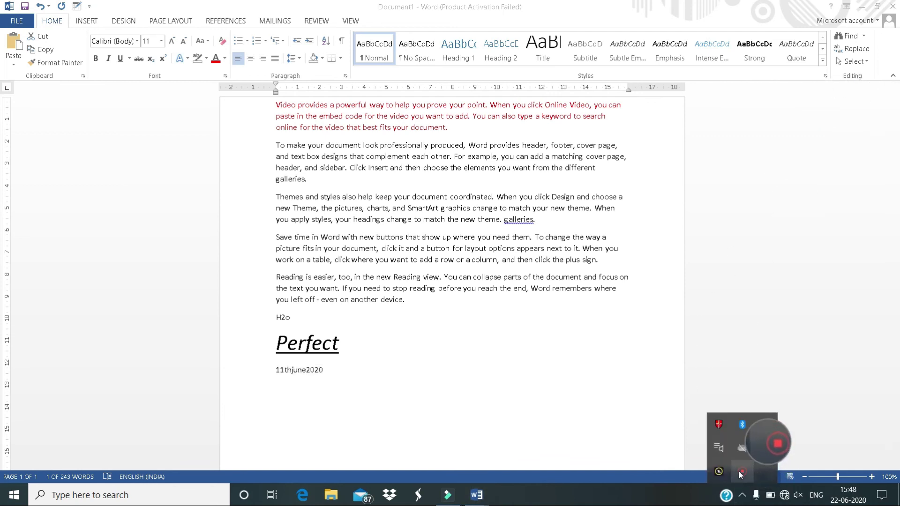
pyautogui.click(765, 424)
pyautogui.click(740, 474)
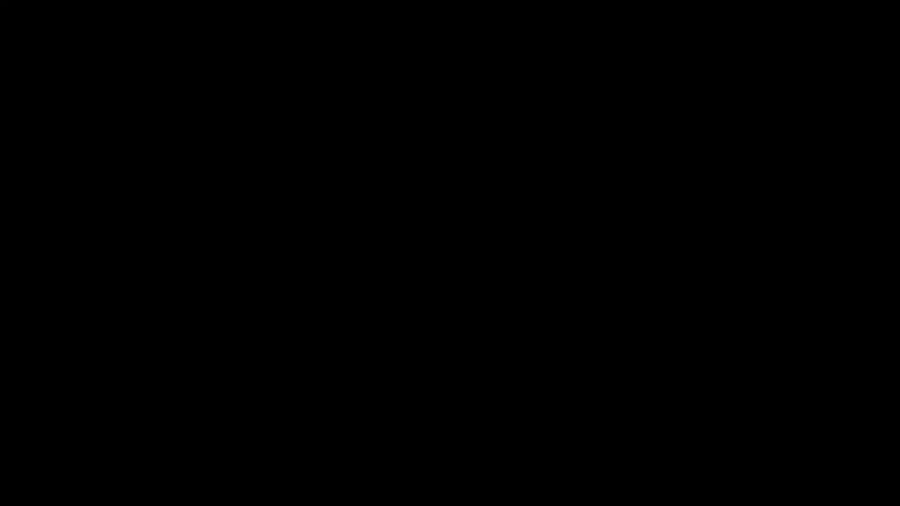